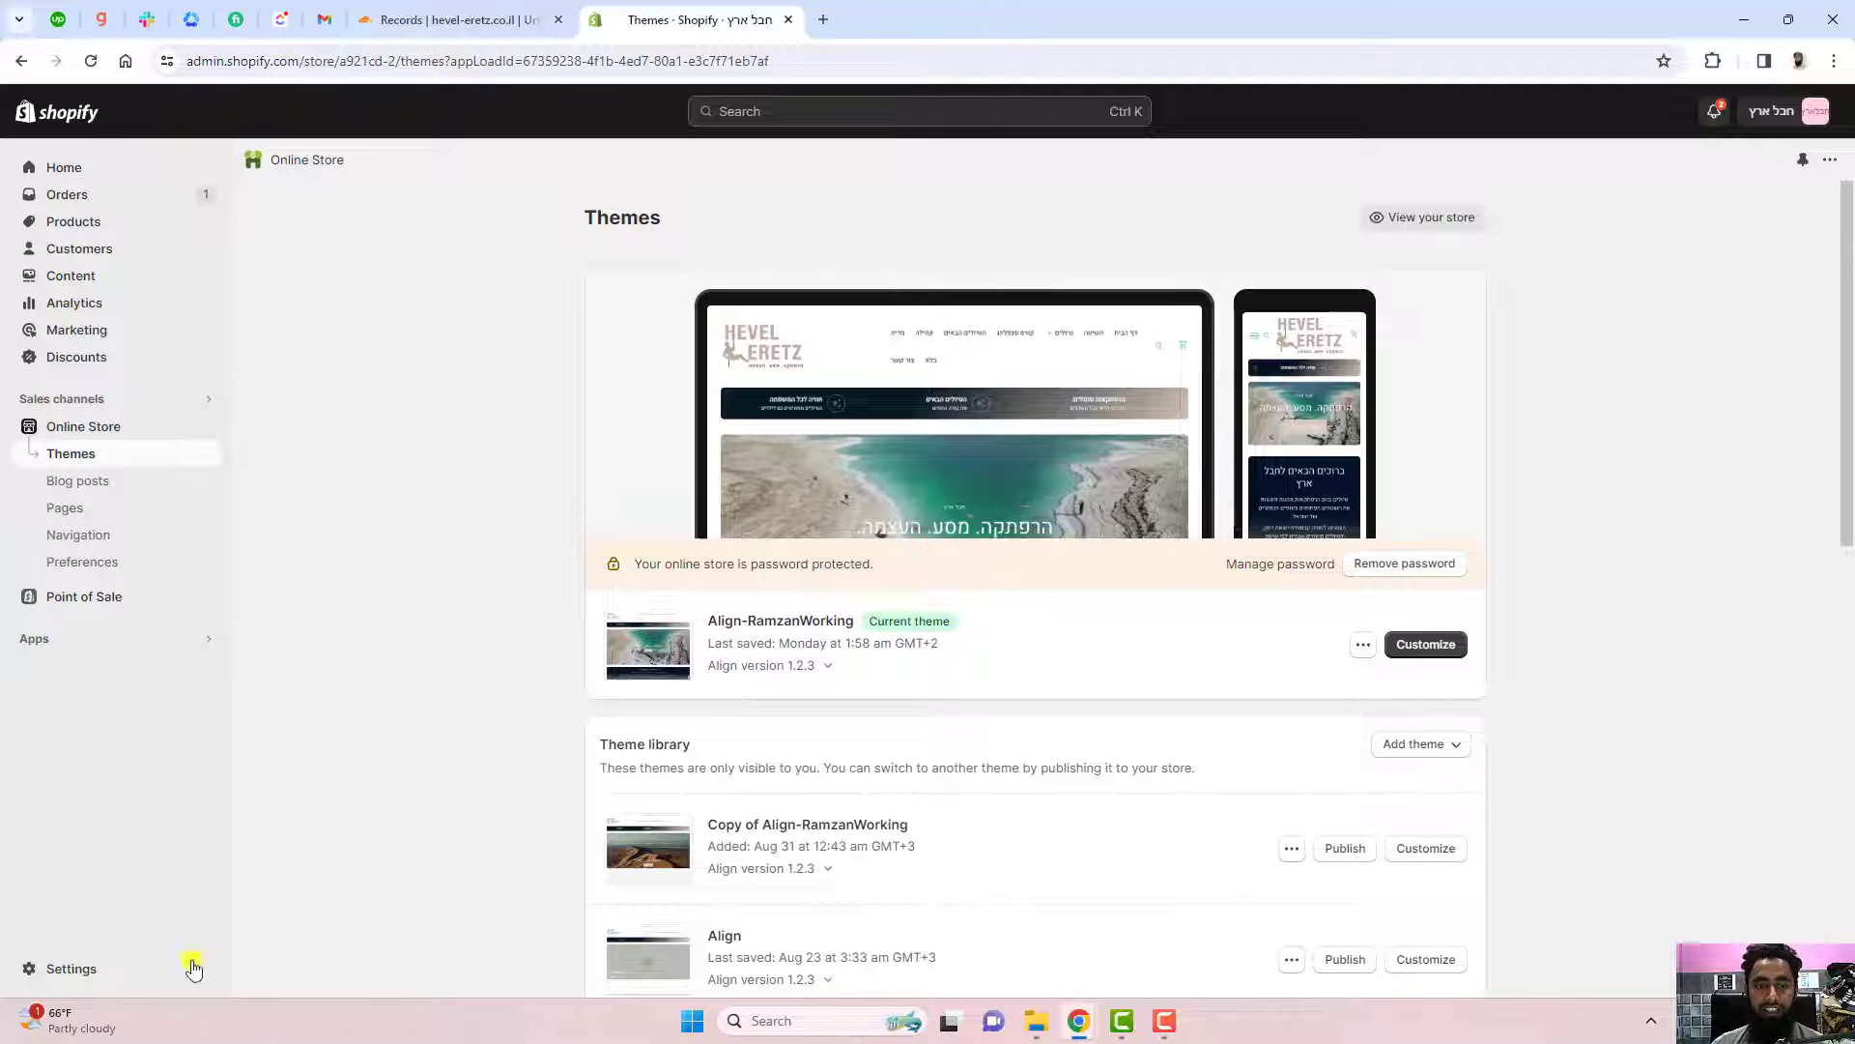
Step: Open the store settings from the Themes page
click(68, 972)
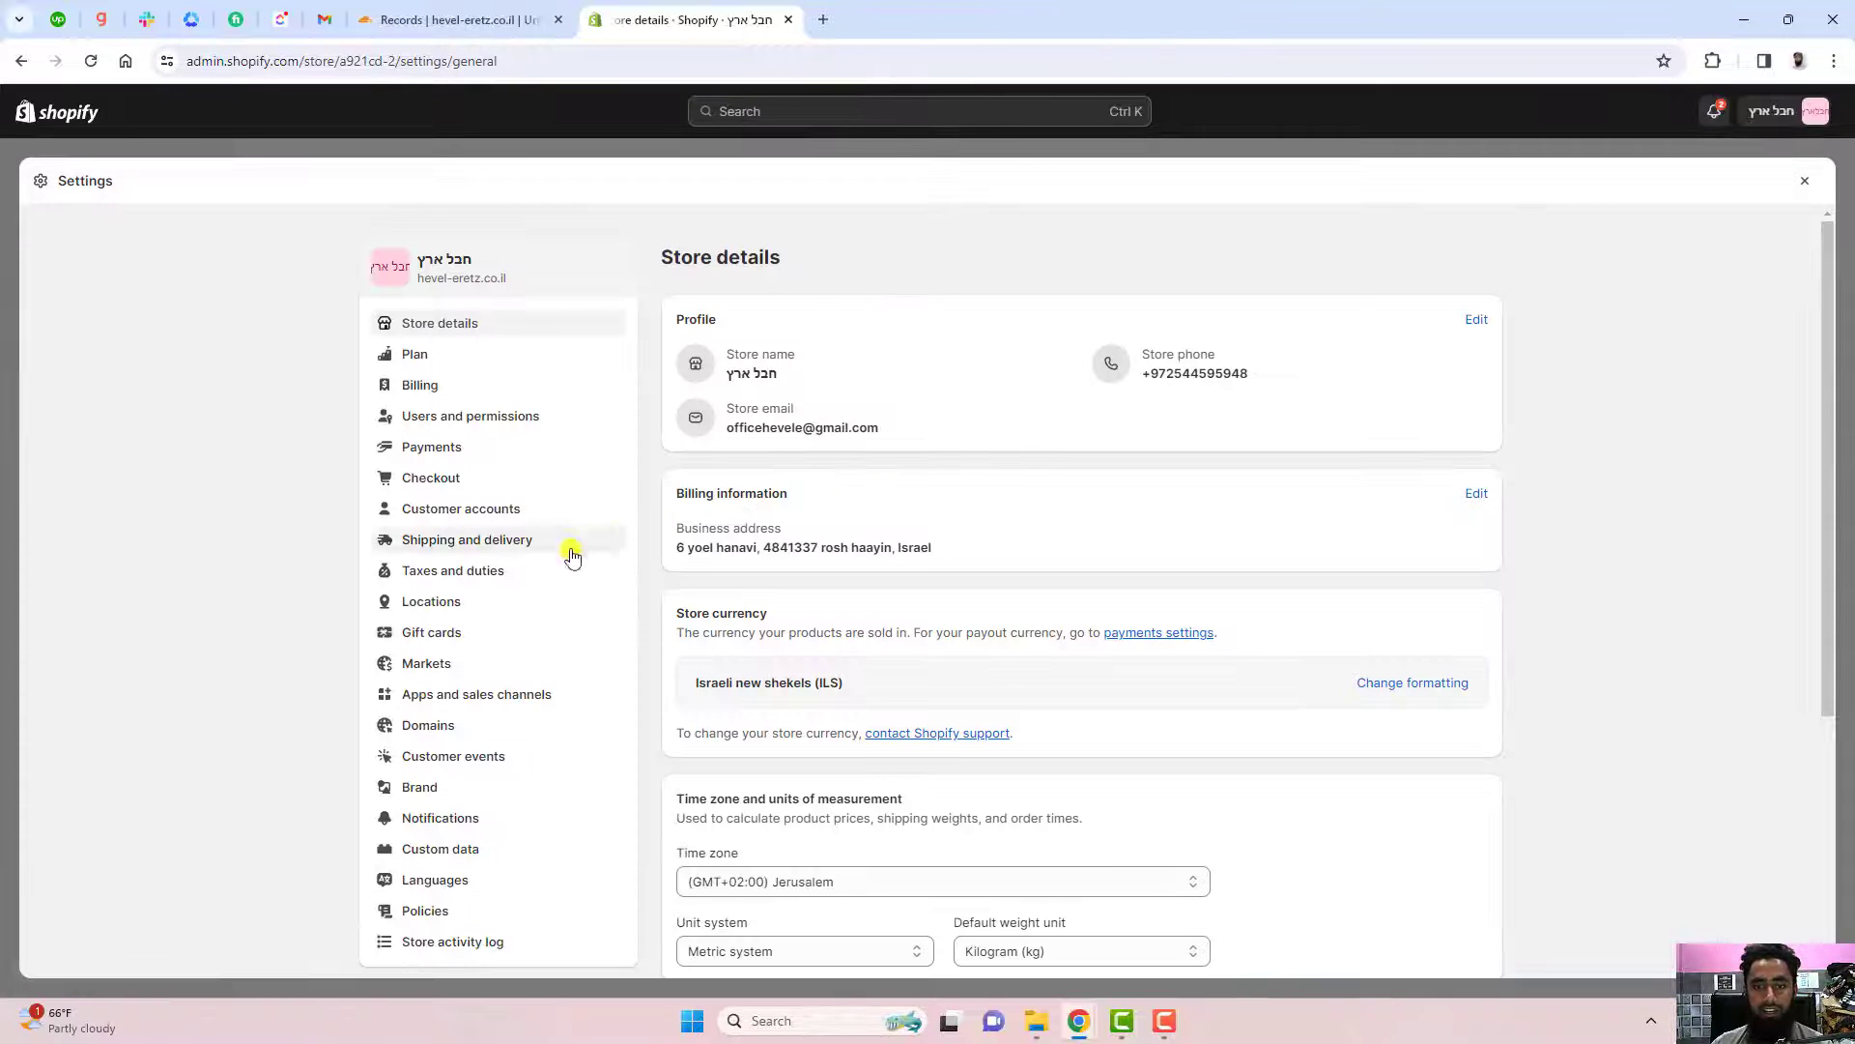
Step: Under Domains, start connecting an existing domain, entering en.domainname.com
click(447, 727)
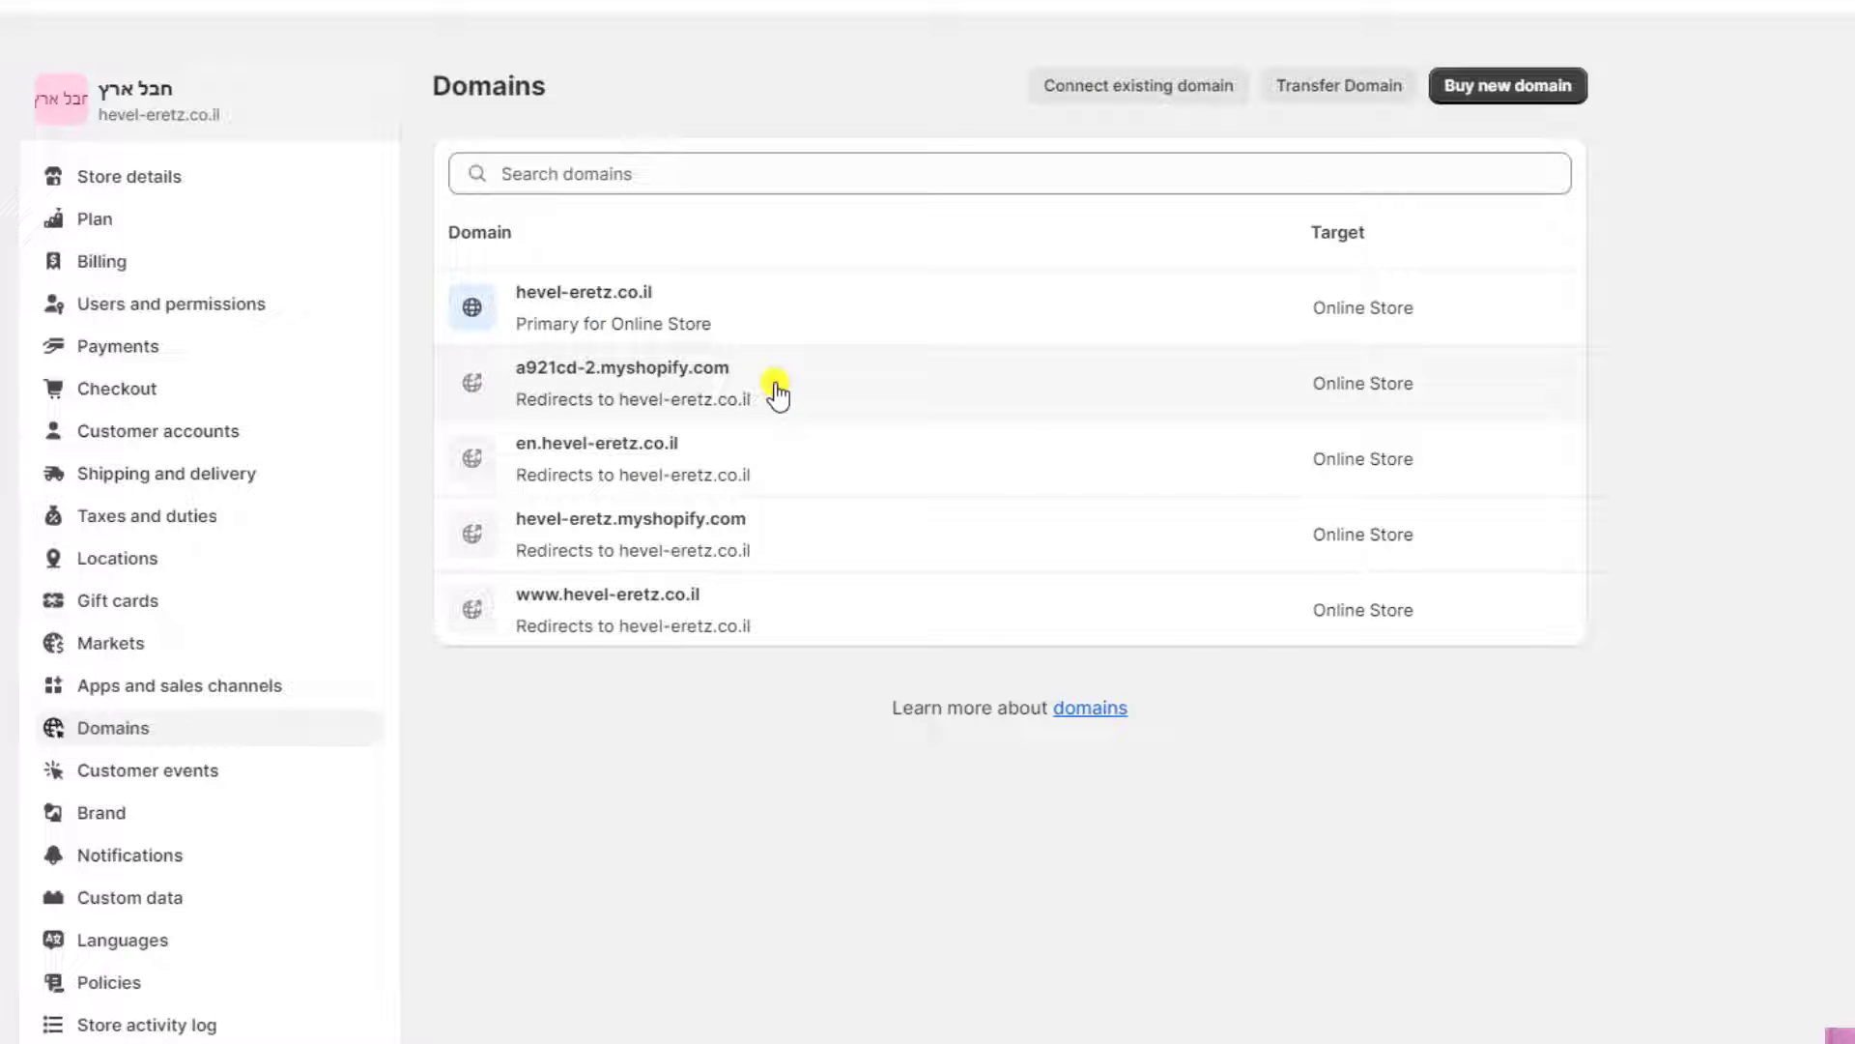
click(1090, 95)
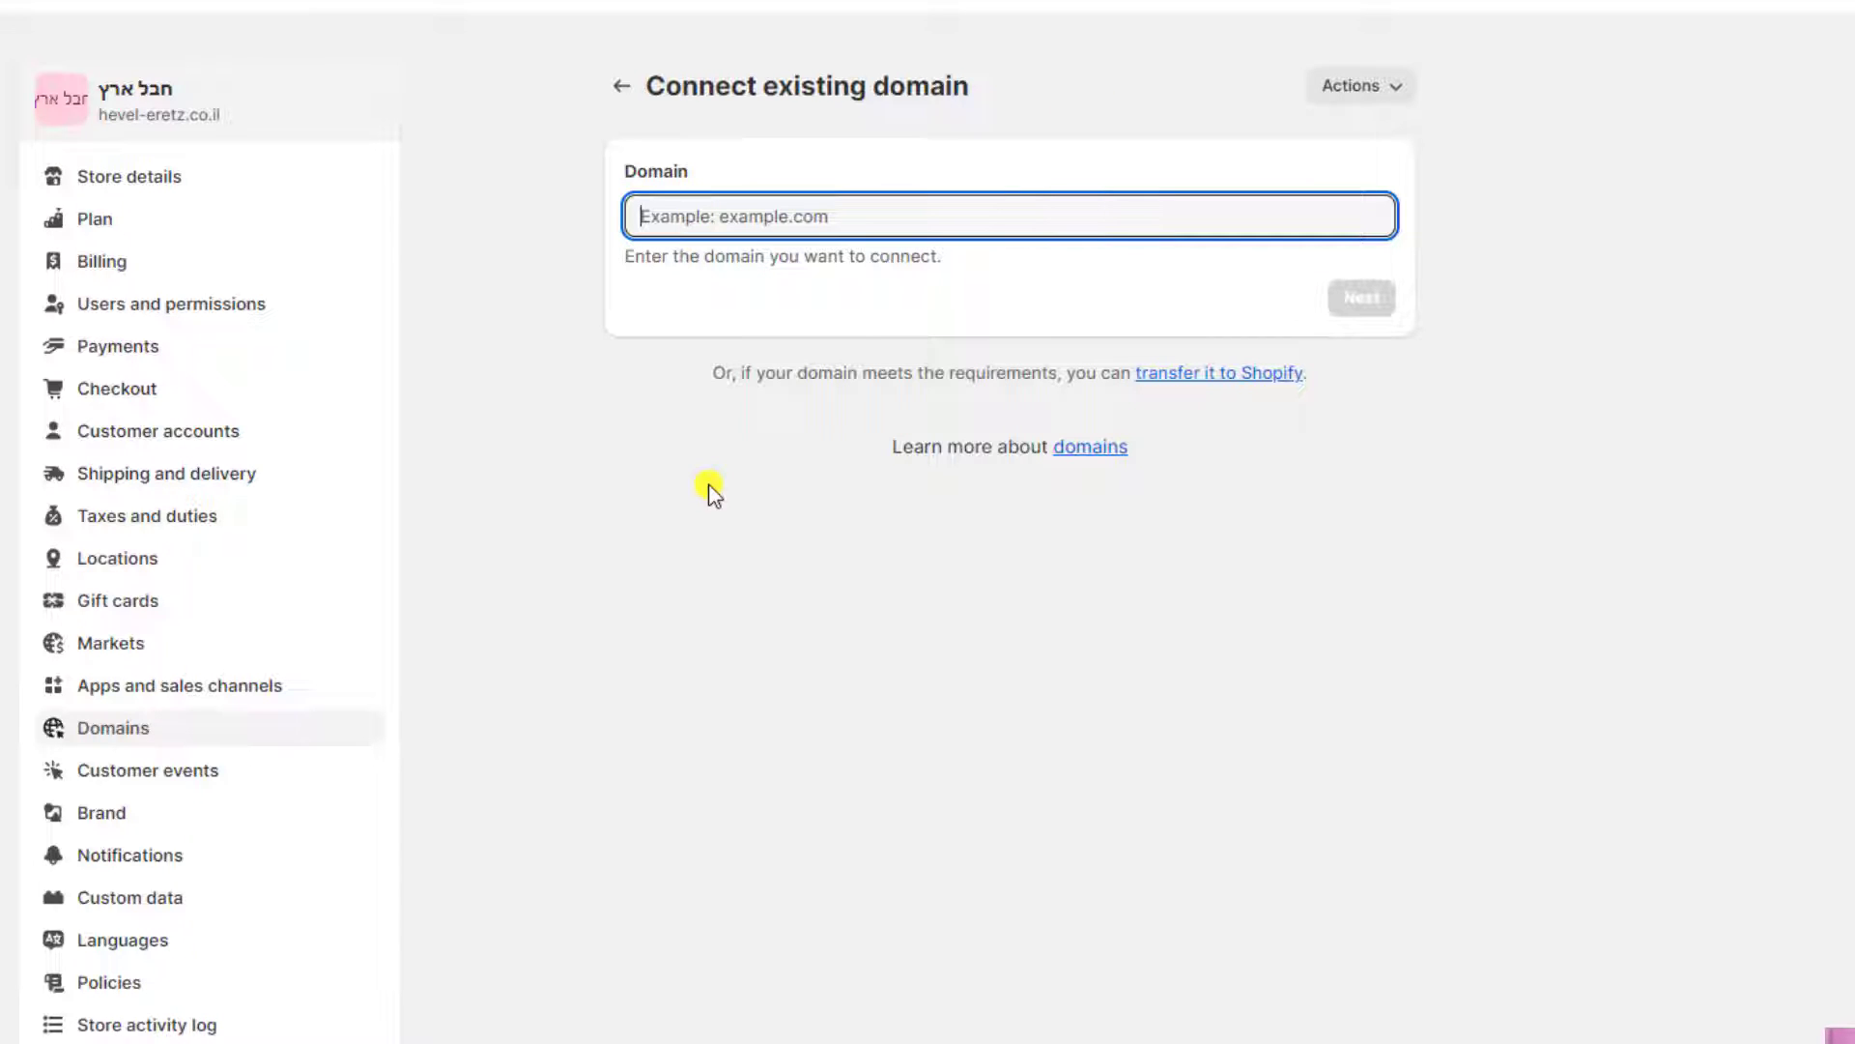
text(domainname.com)
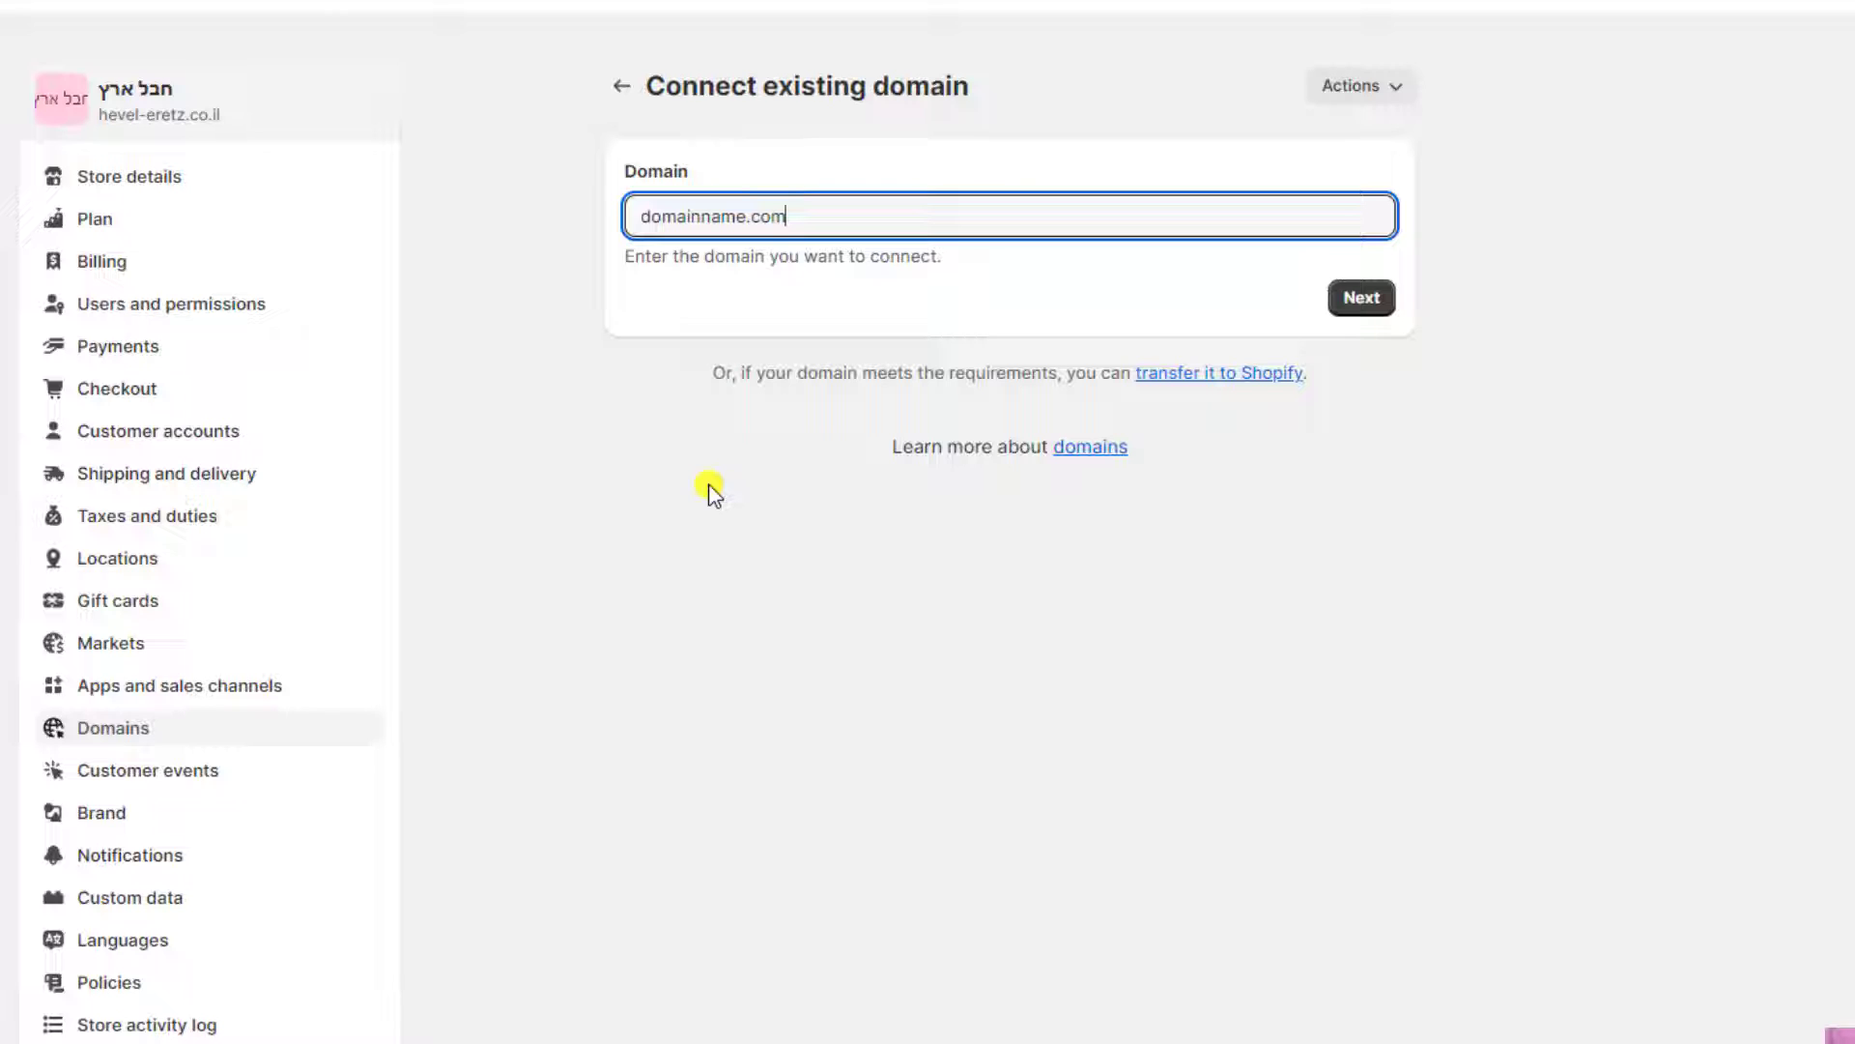
key(ctrl+a)
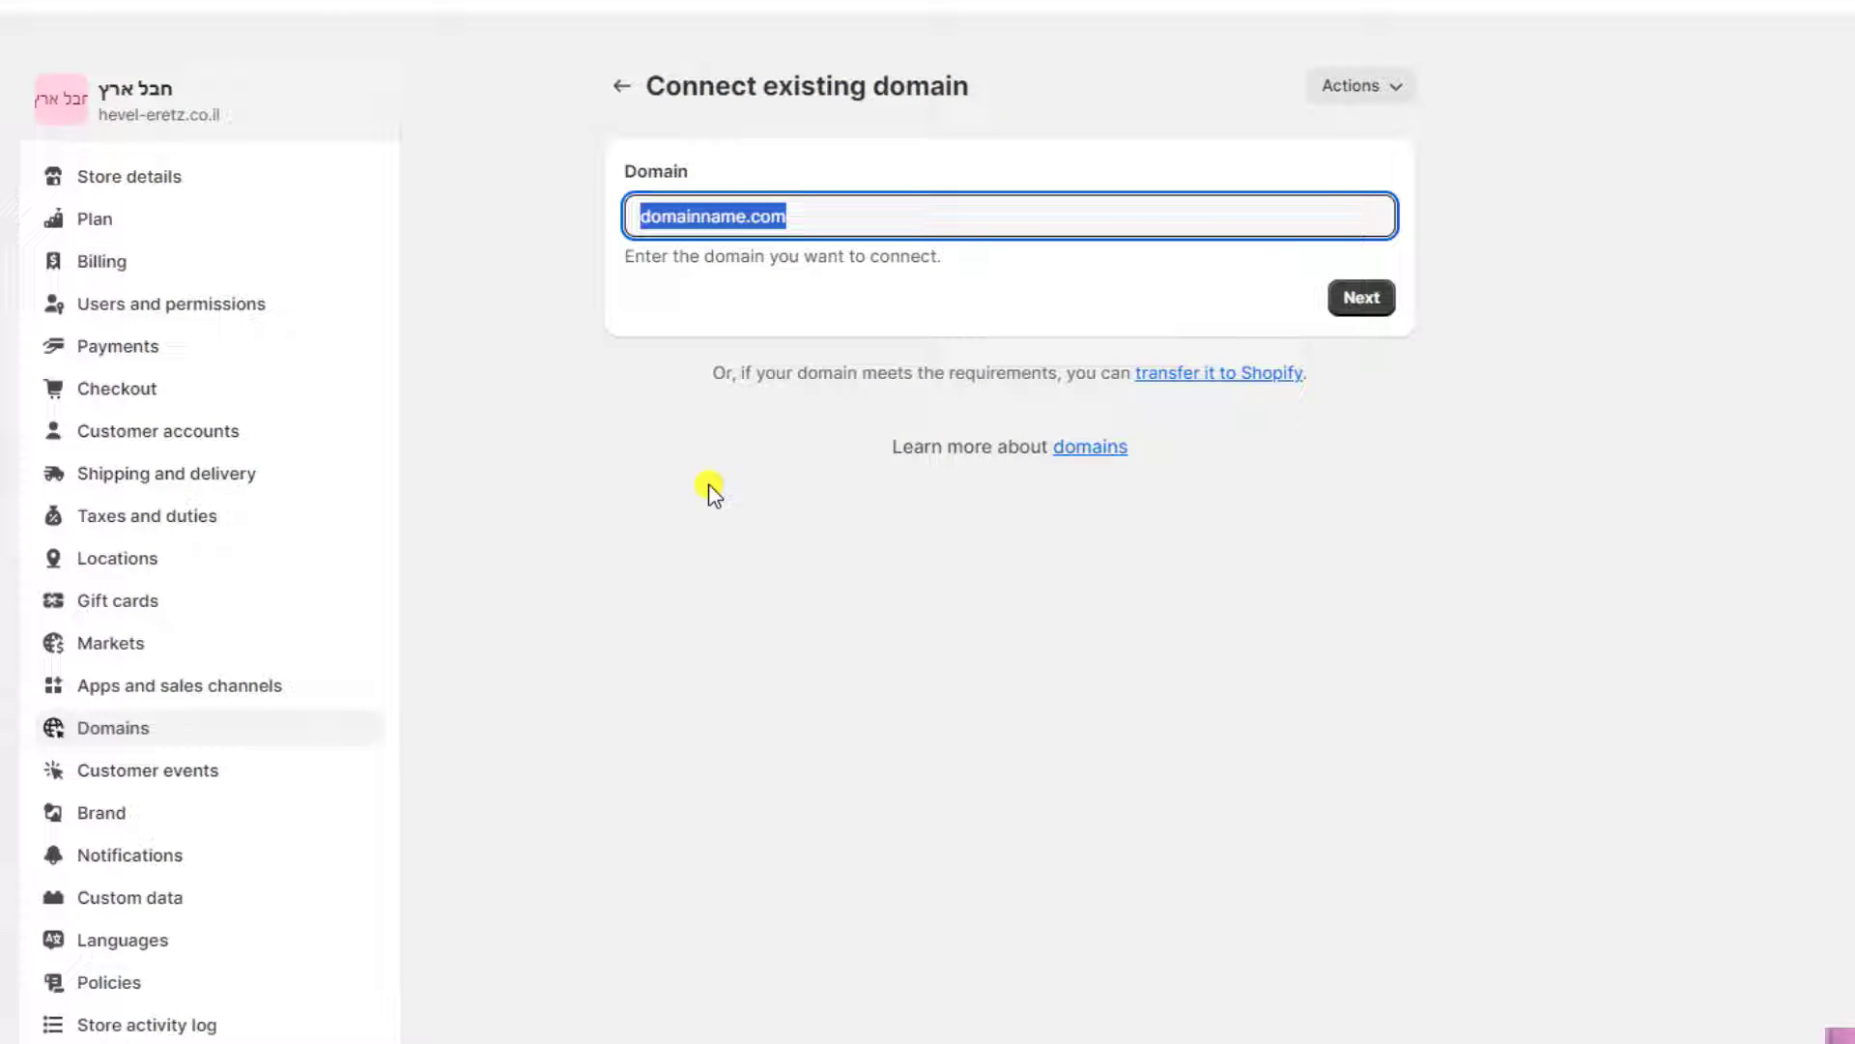
text(en)
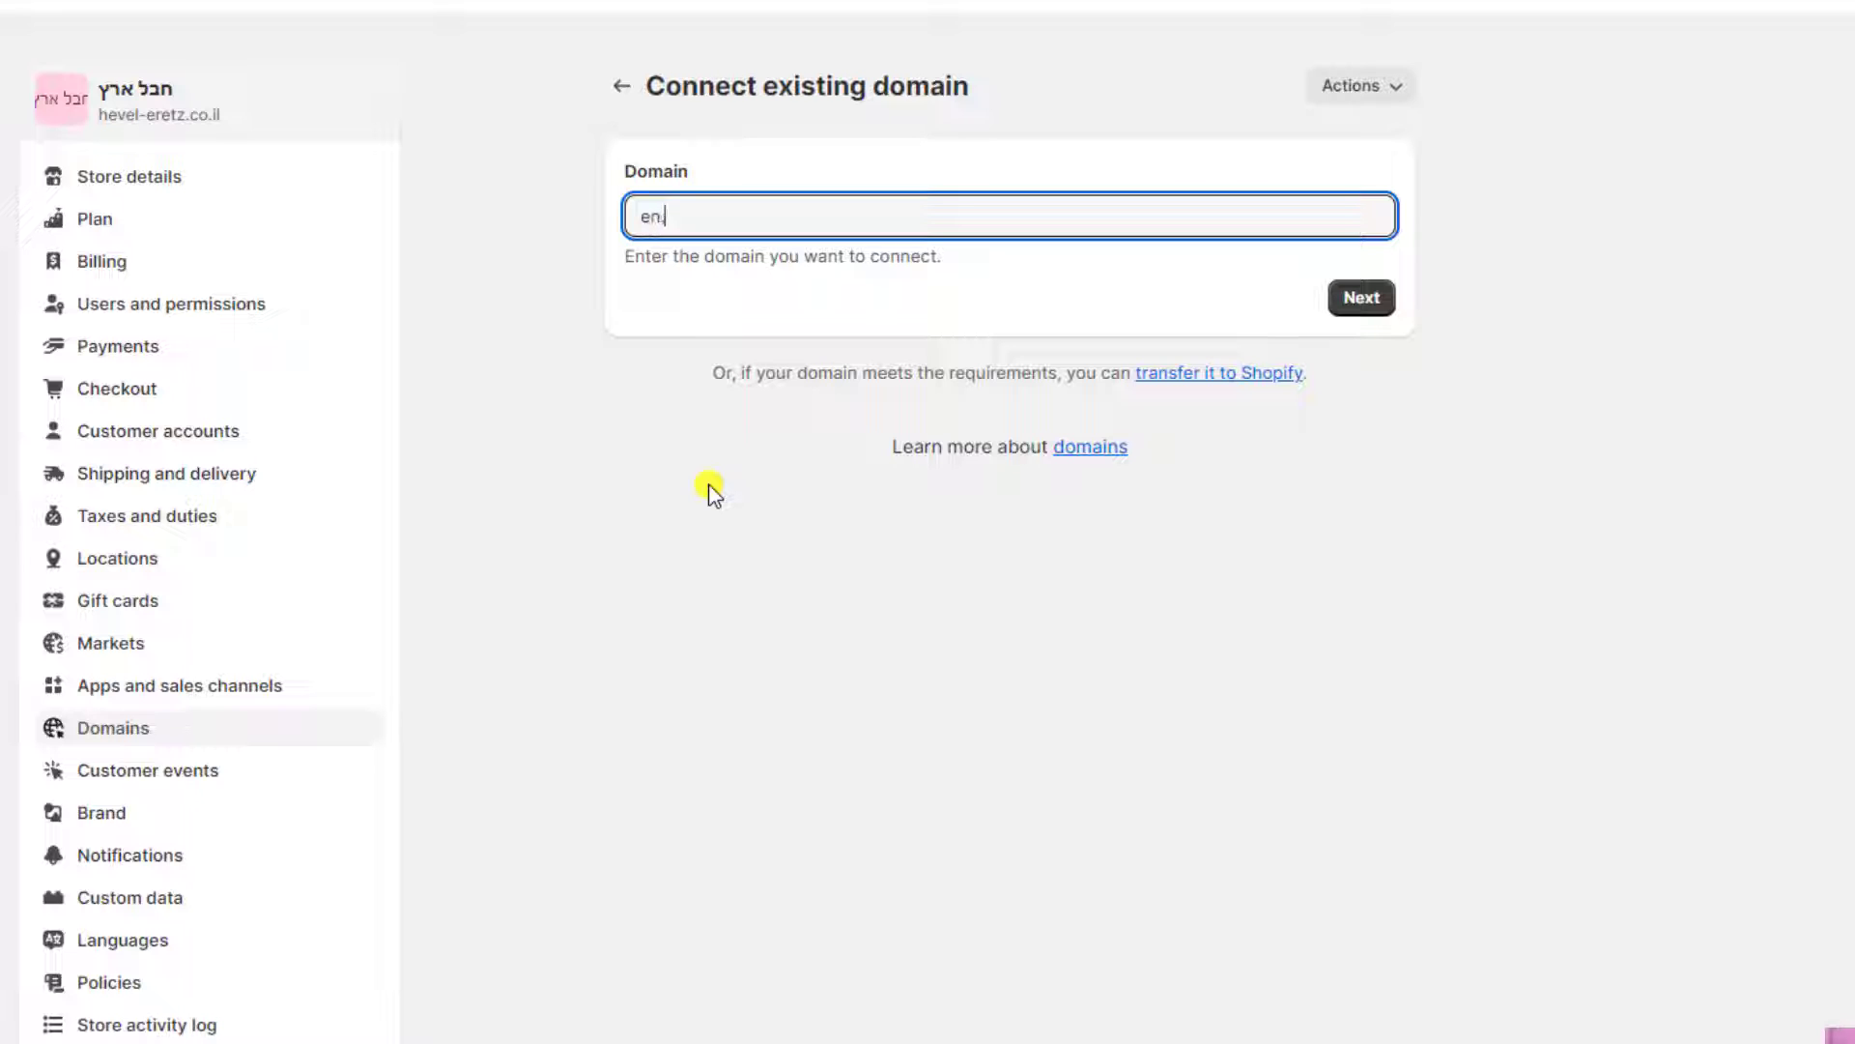
text(.domainname.com)
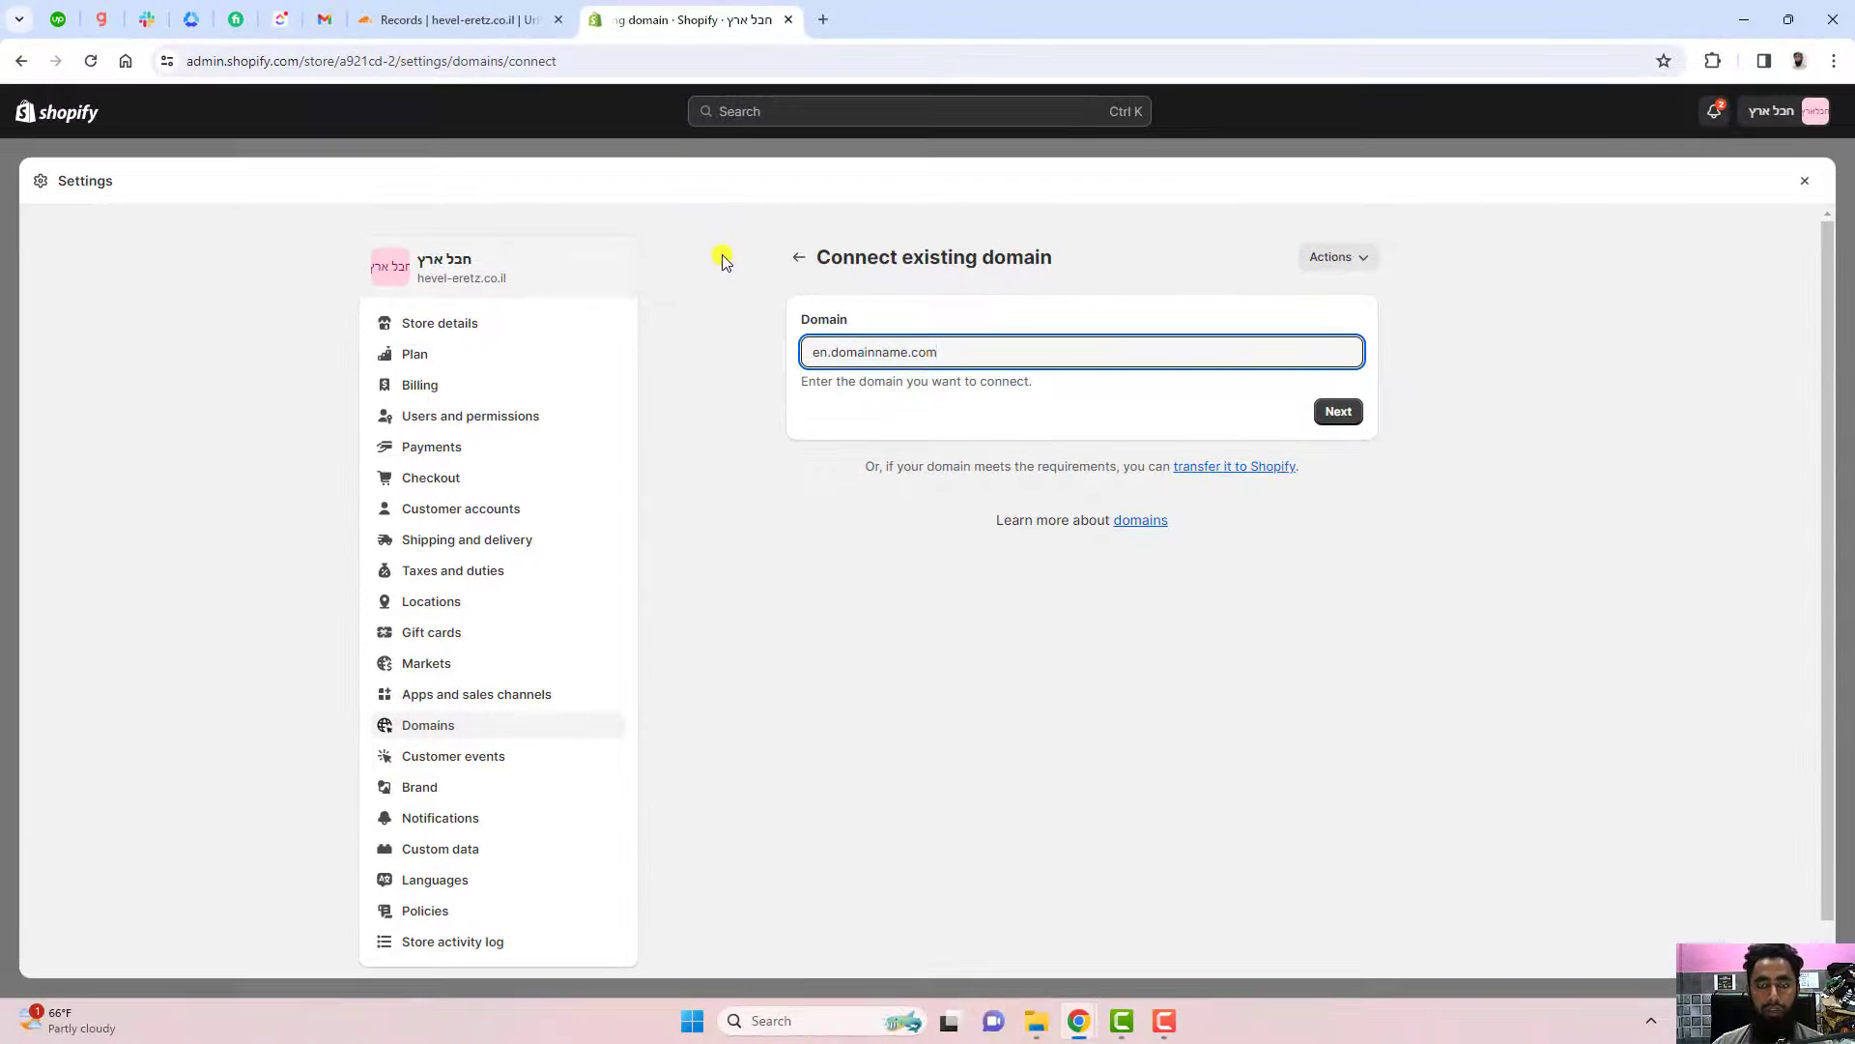
click(478, 21)
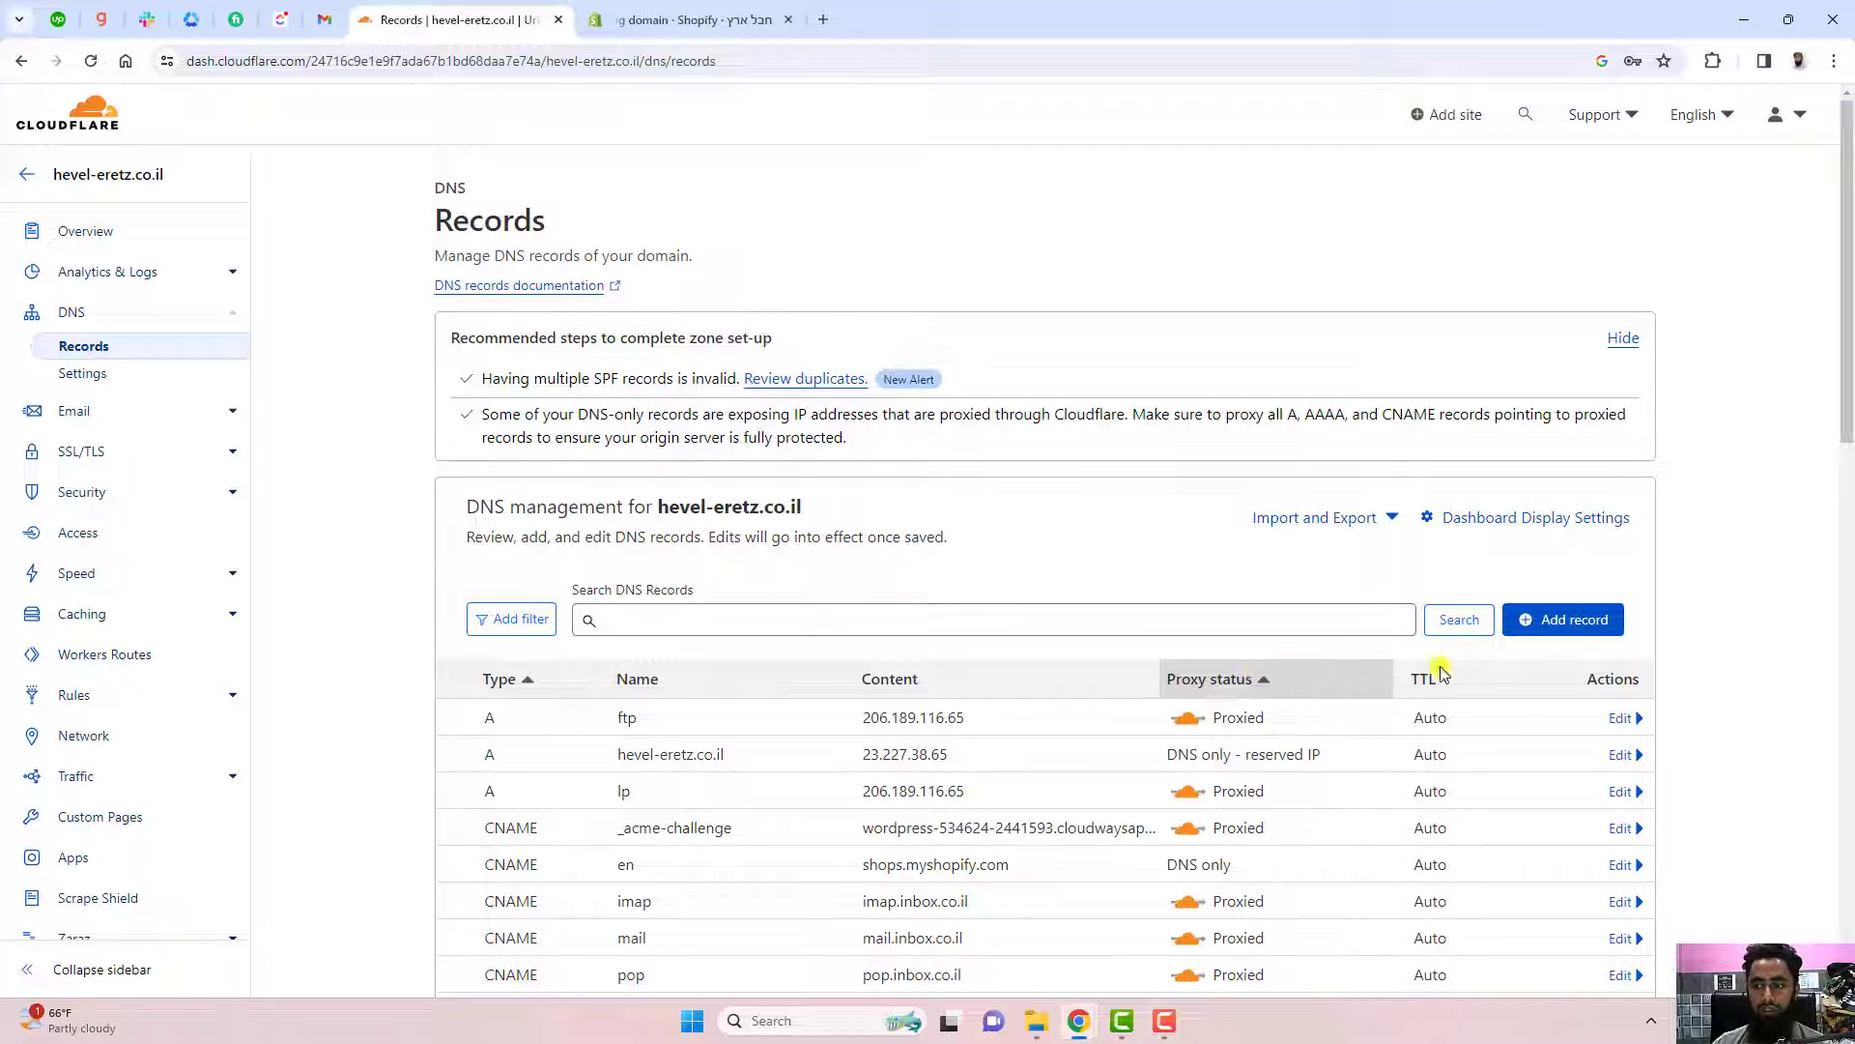
Step: Start a new Cloudflare DNS record for hevel-eretz.co.il, reviewing record types, Name and IPv4 fields
click(1573, 620)
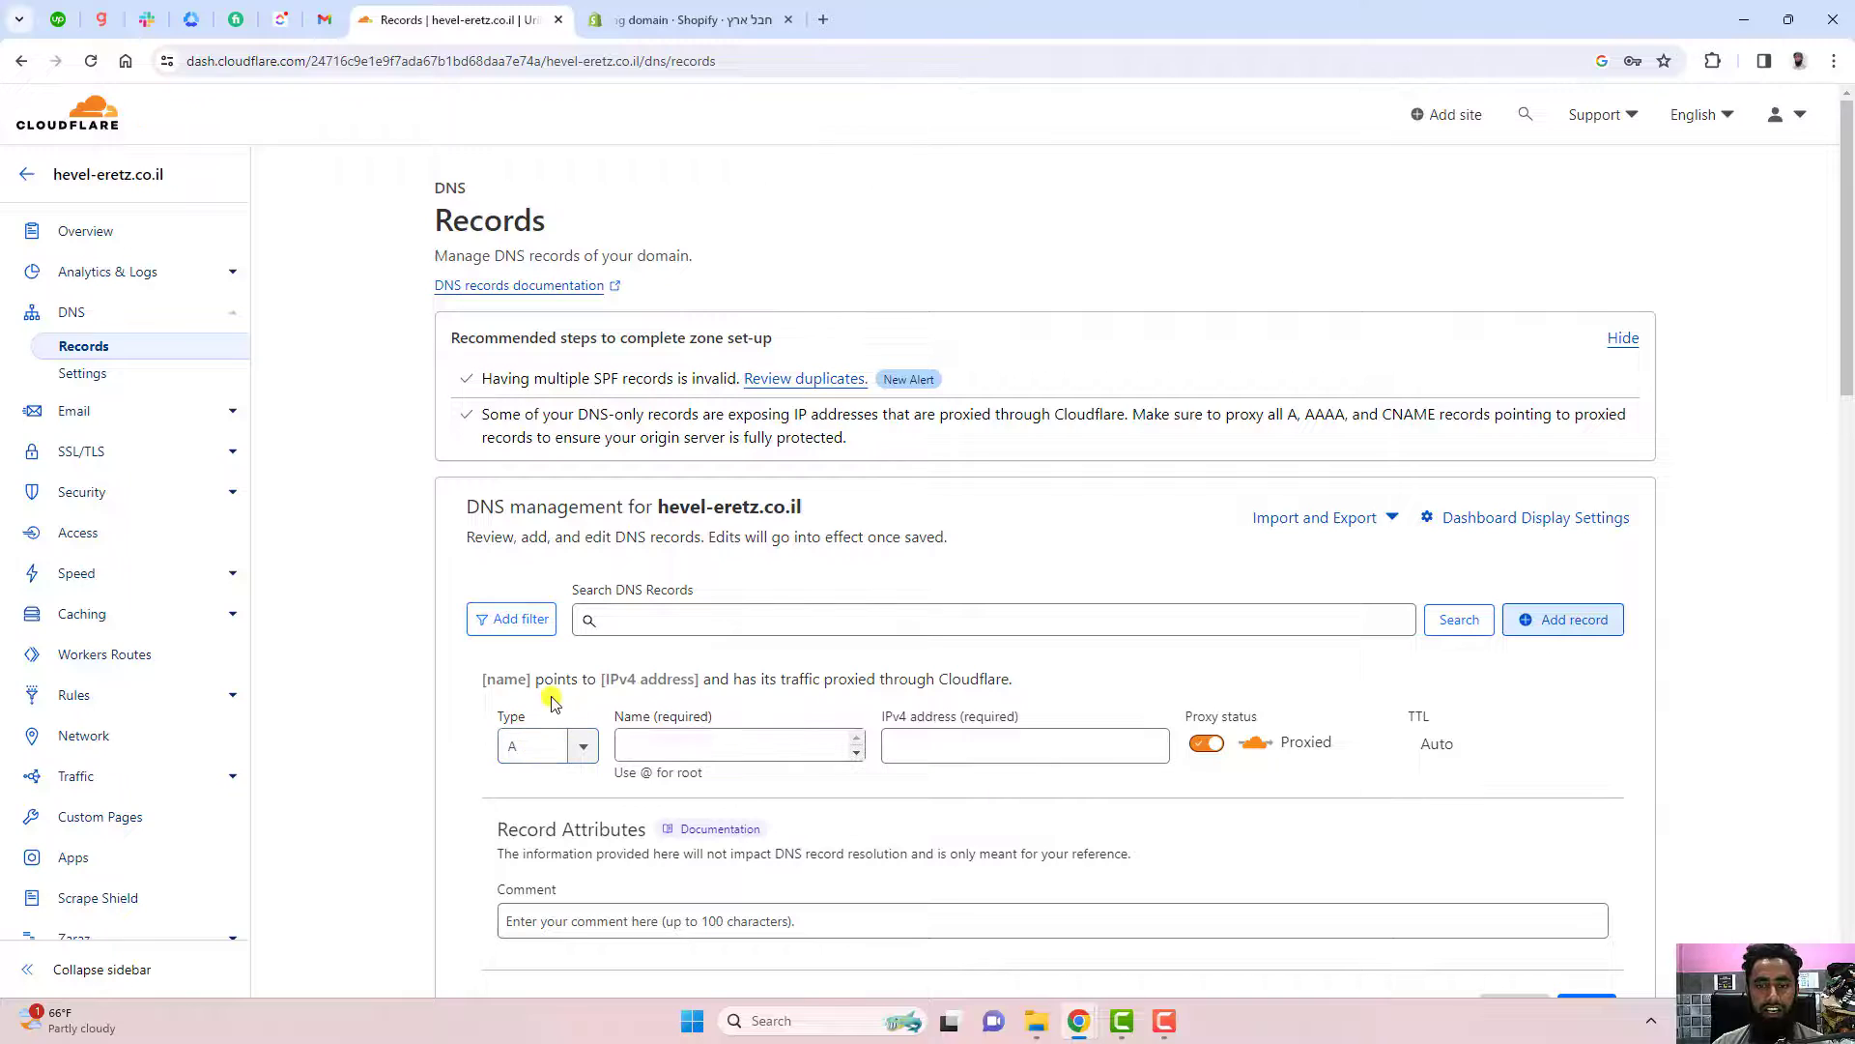
click(530, 746)
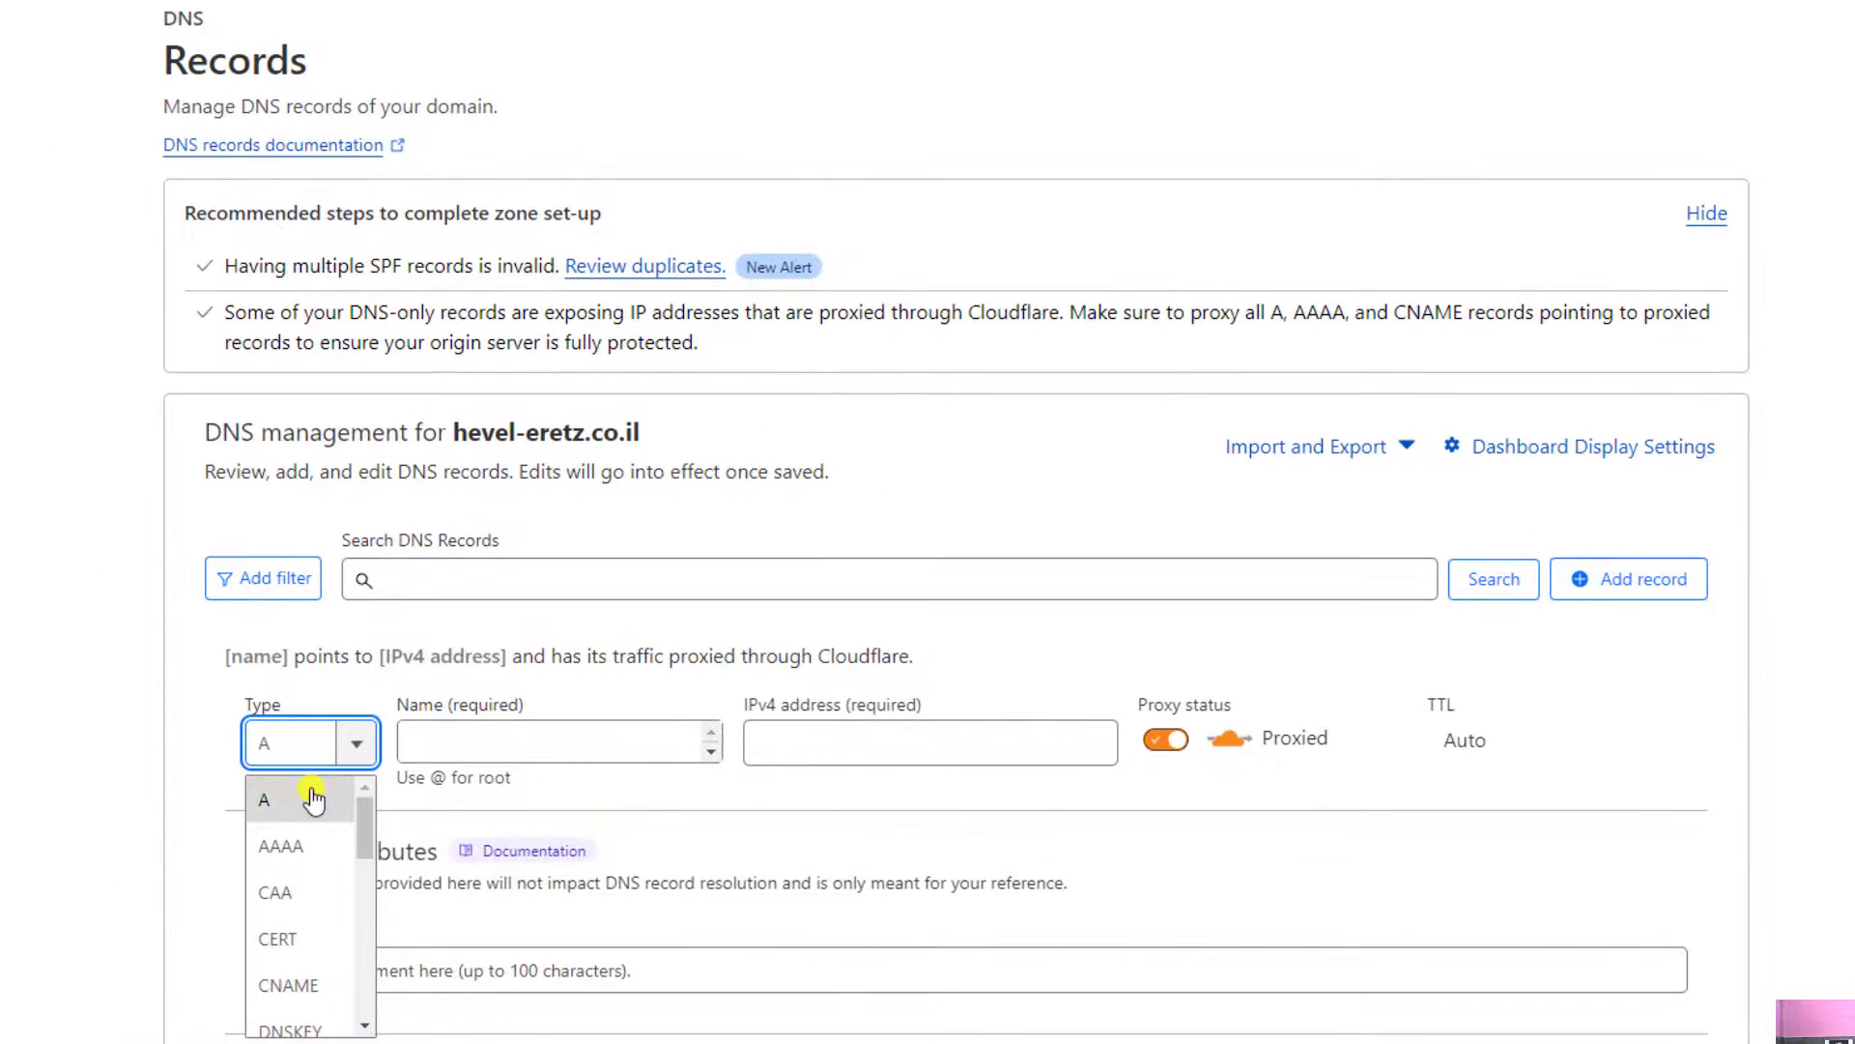
scroll(312, 799, down, 4)
scroll(303, 879, down, 3)
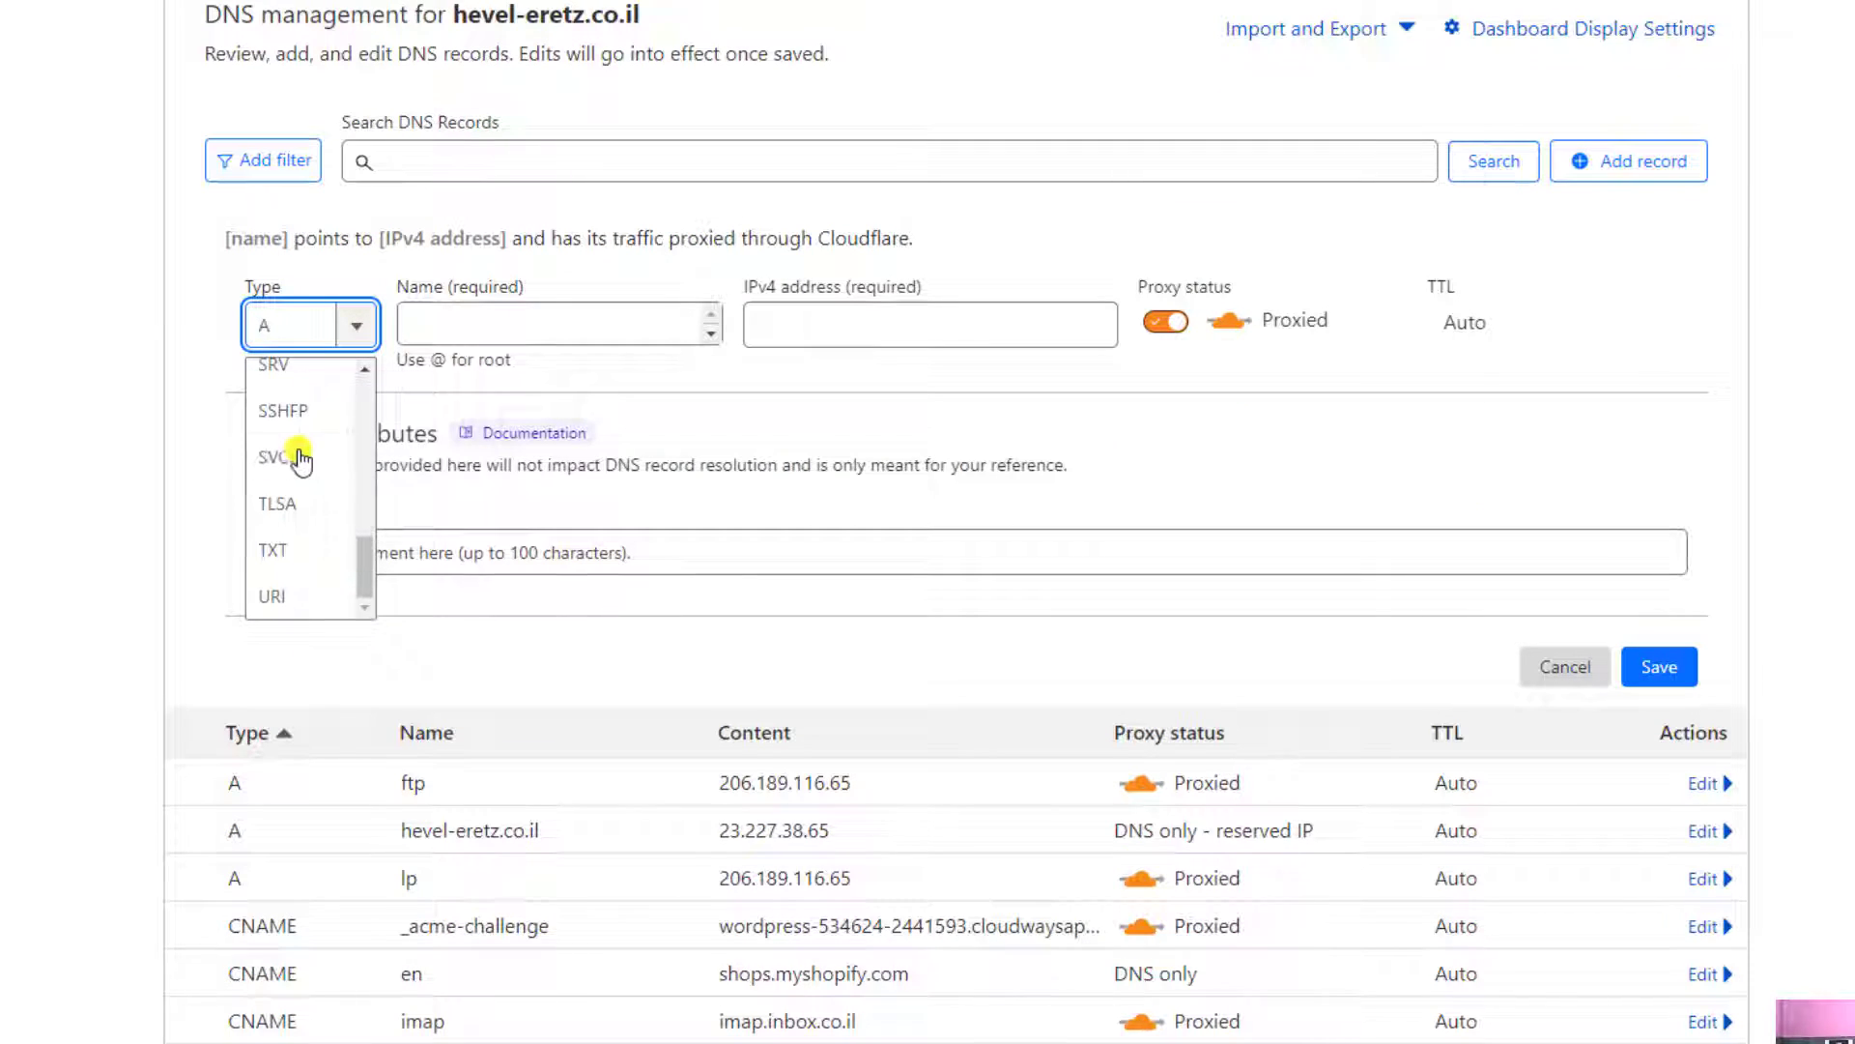
scroll(295, 462, up, 4)
scroll(292, 469, up, 3)
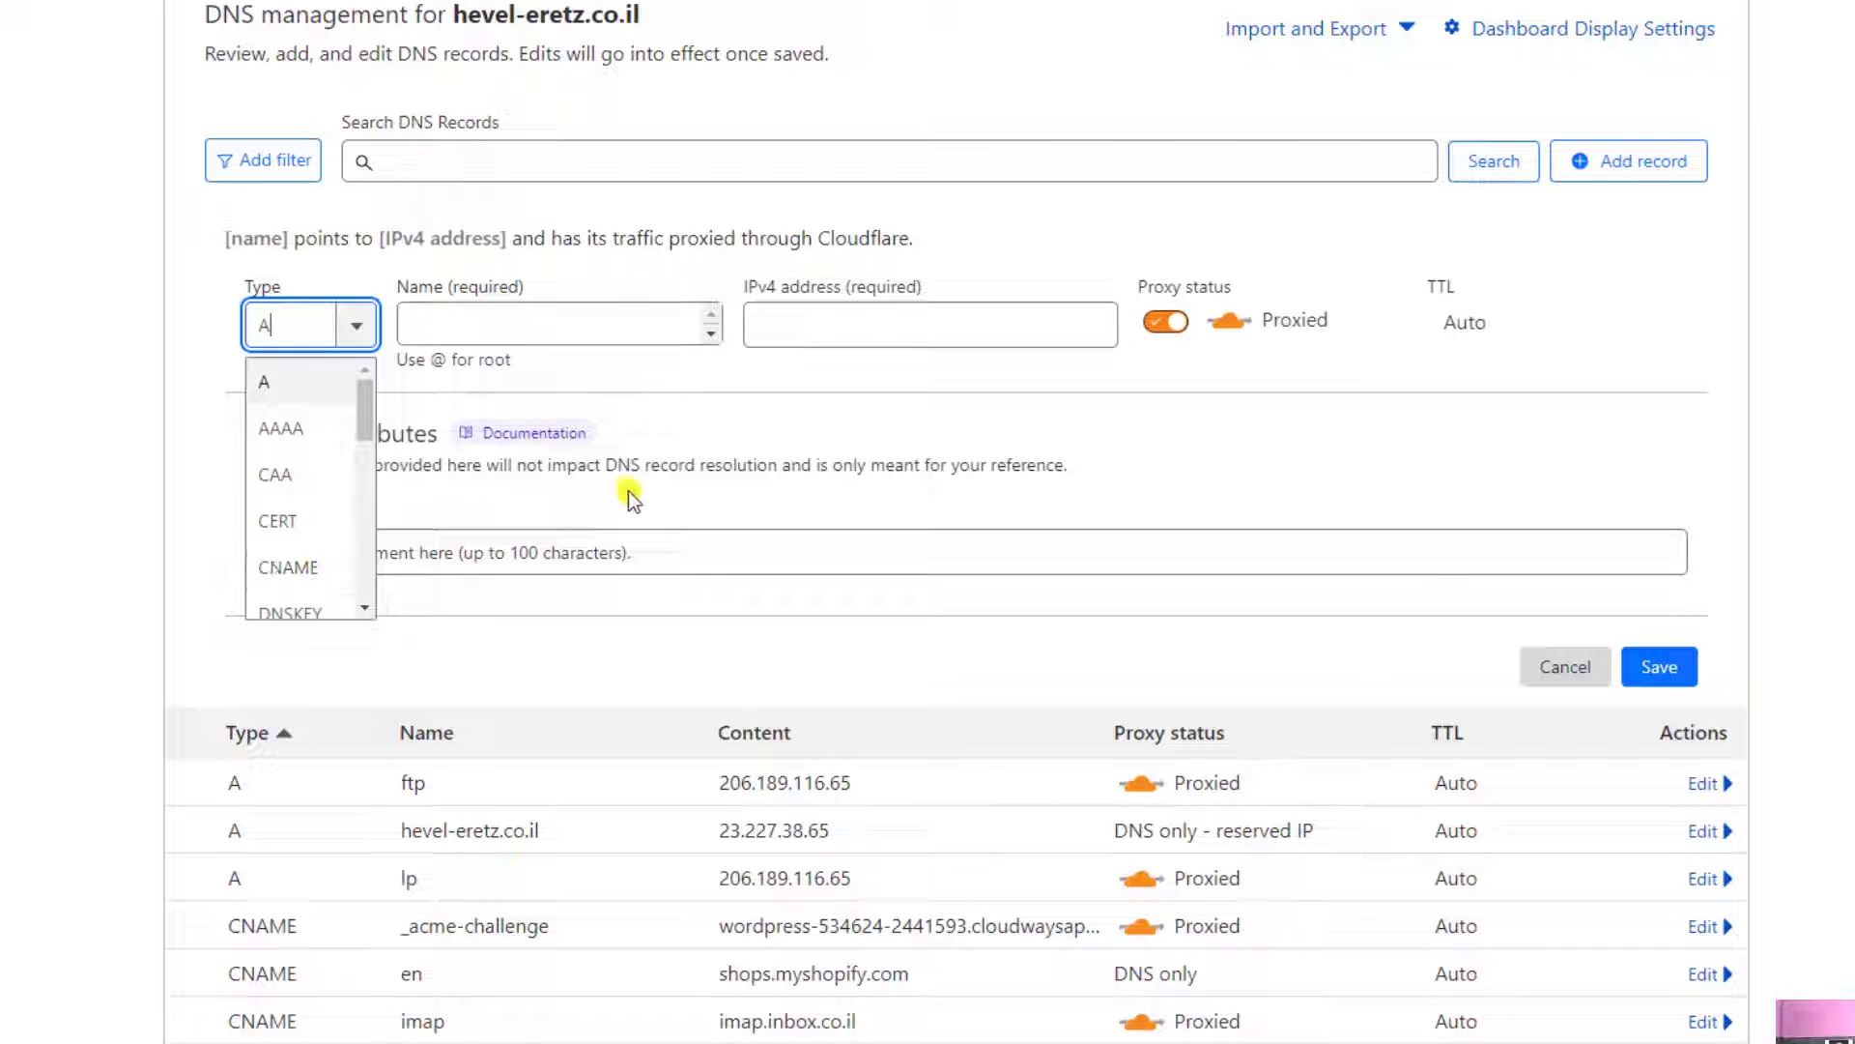
click(552, 330)
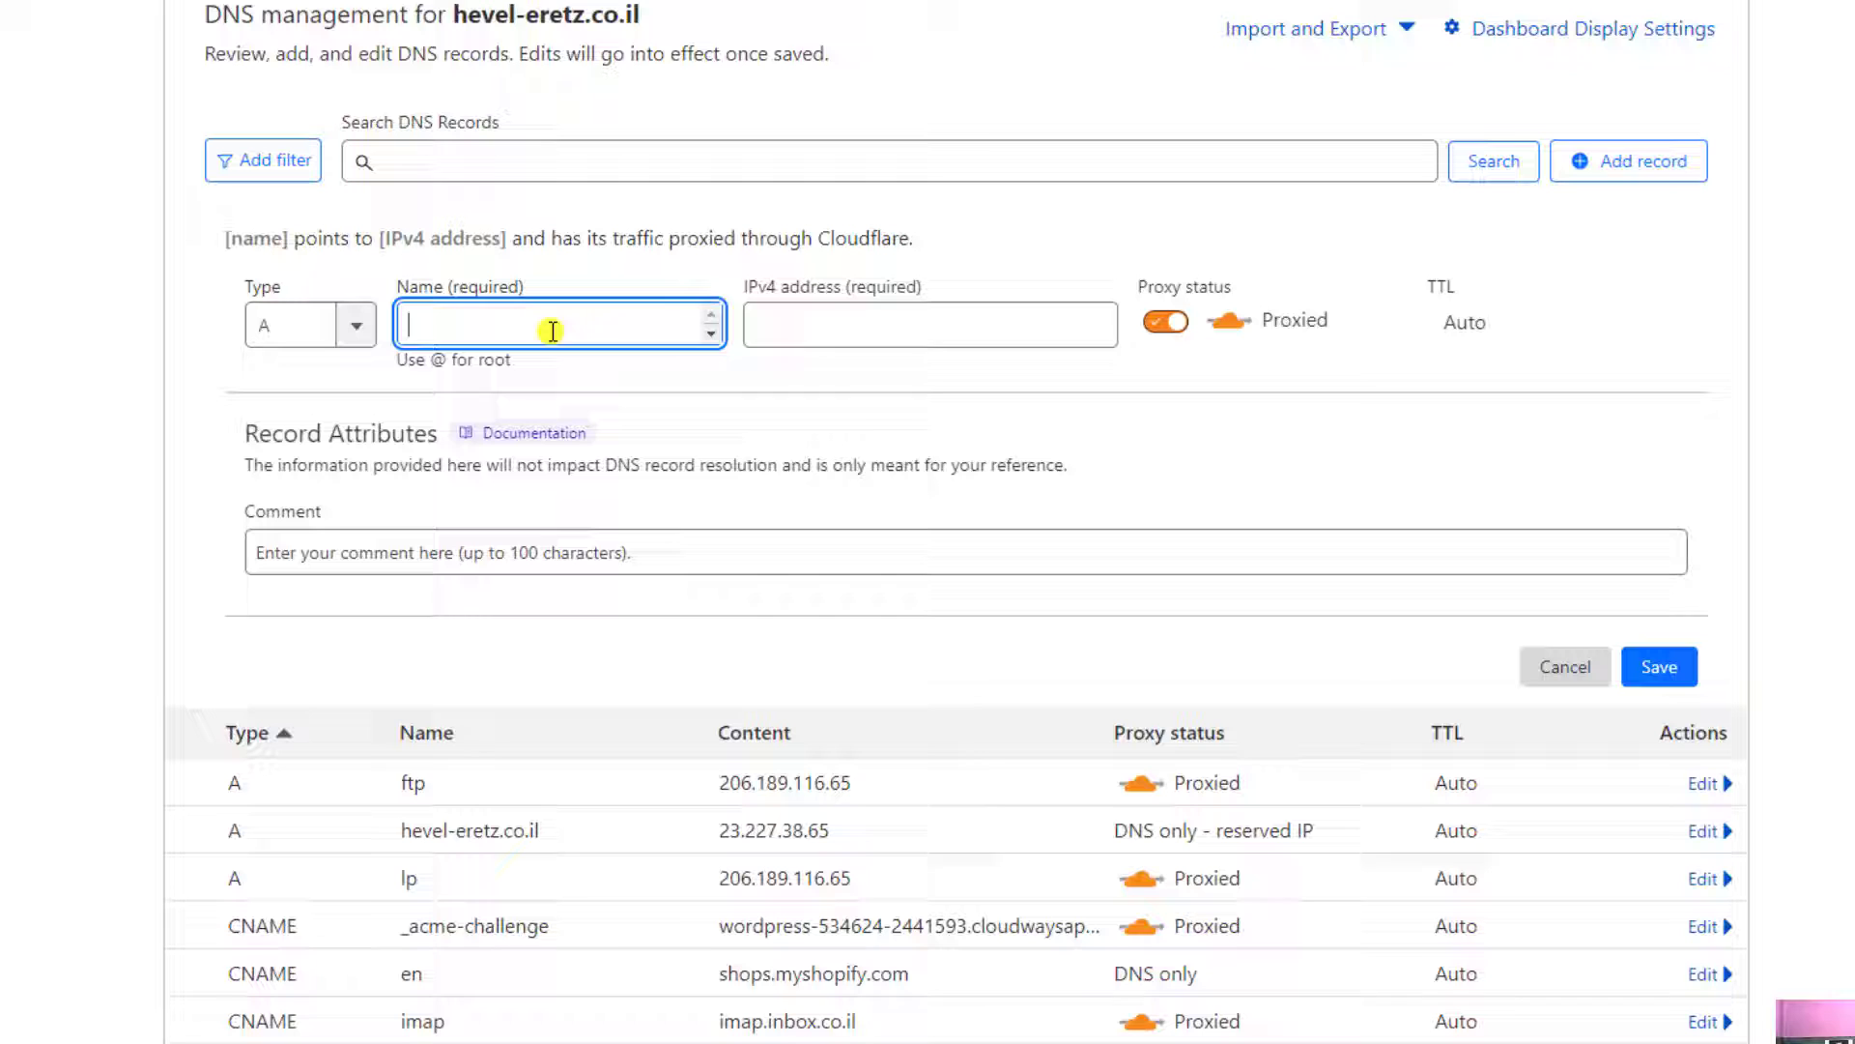
click(876, 330)
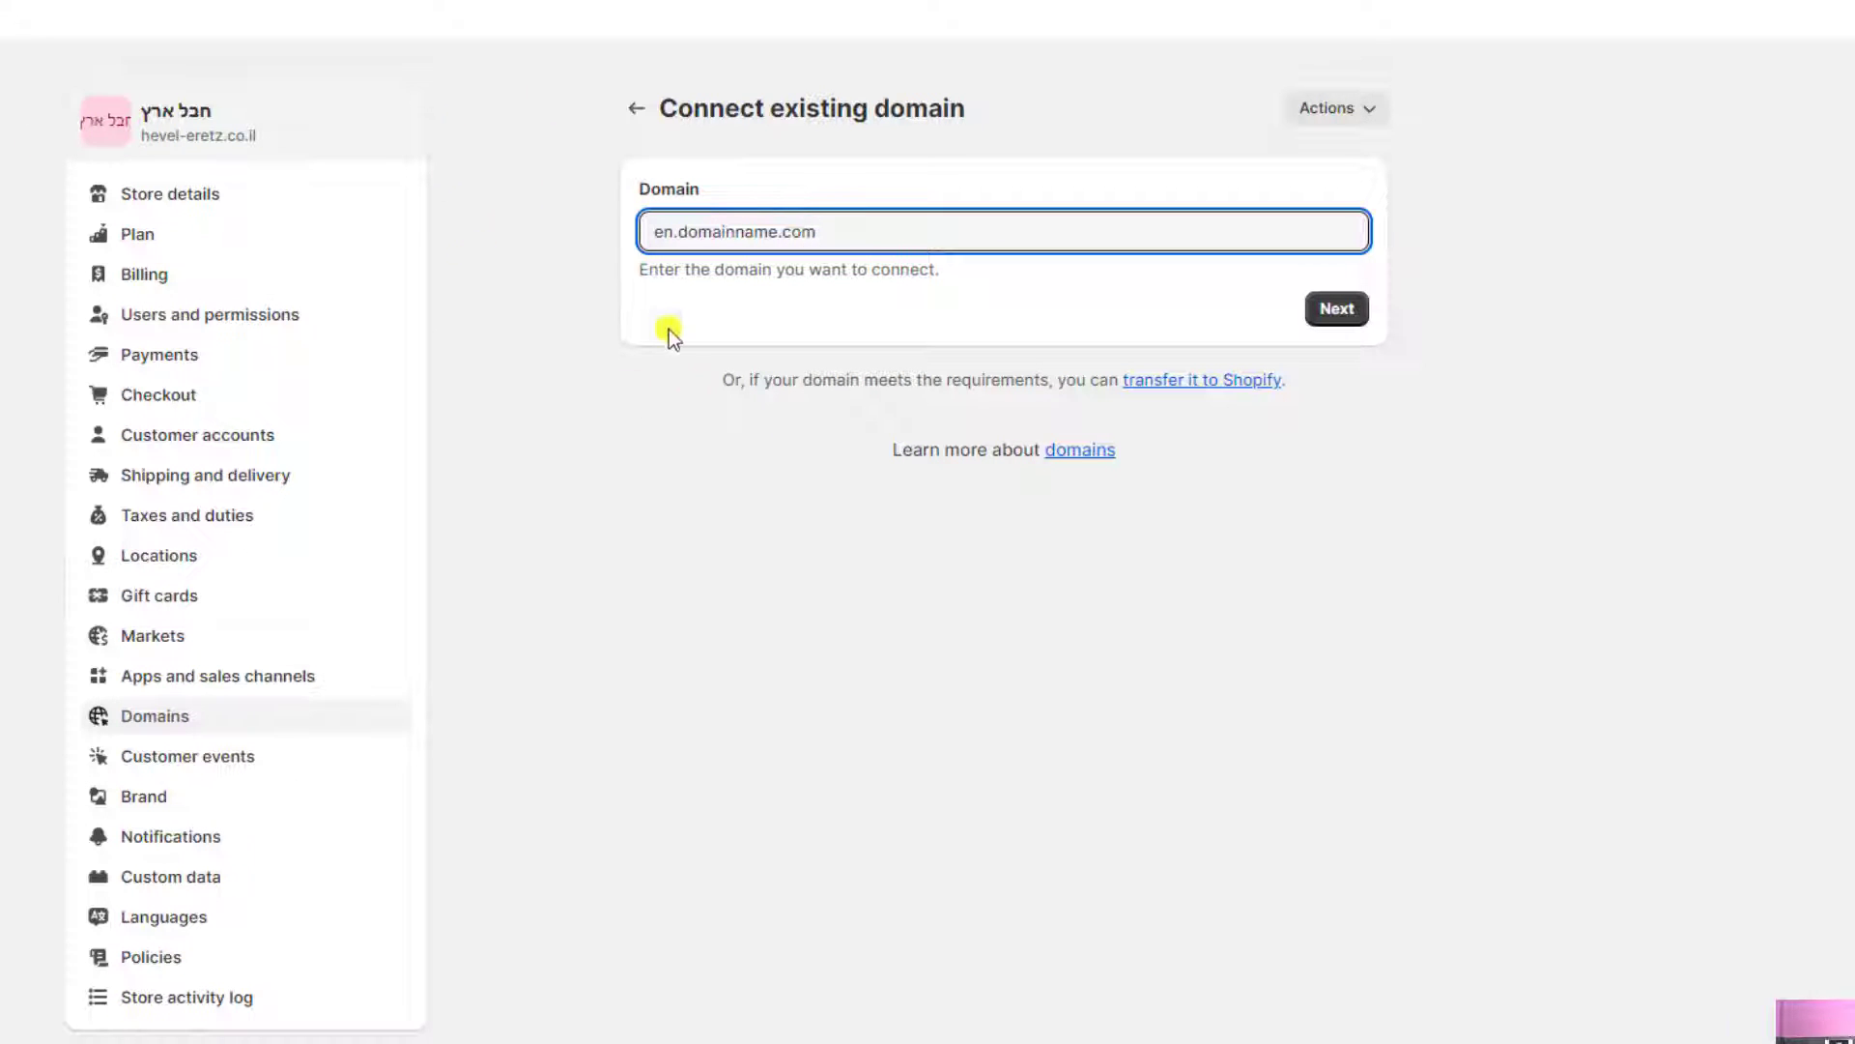
Step: Review the domain list and a domain's details, then check the Markets list
click(635, 107)
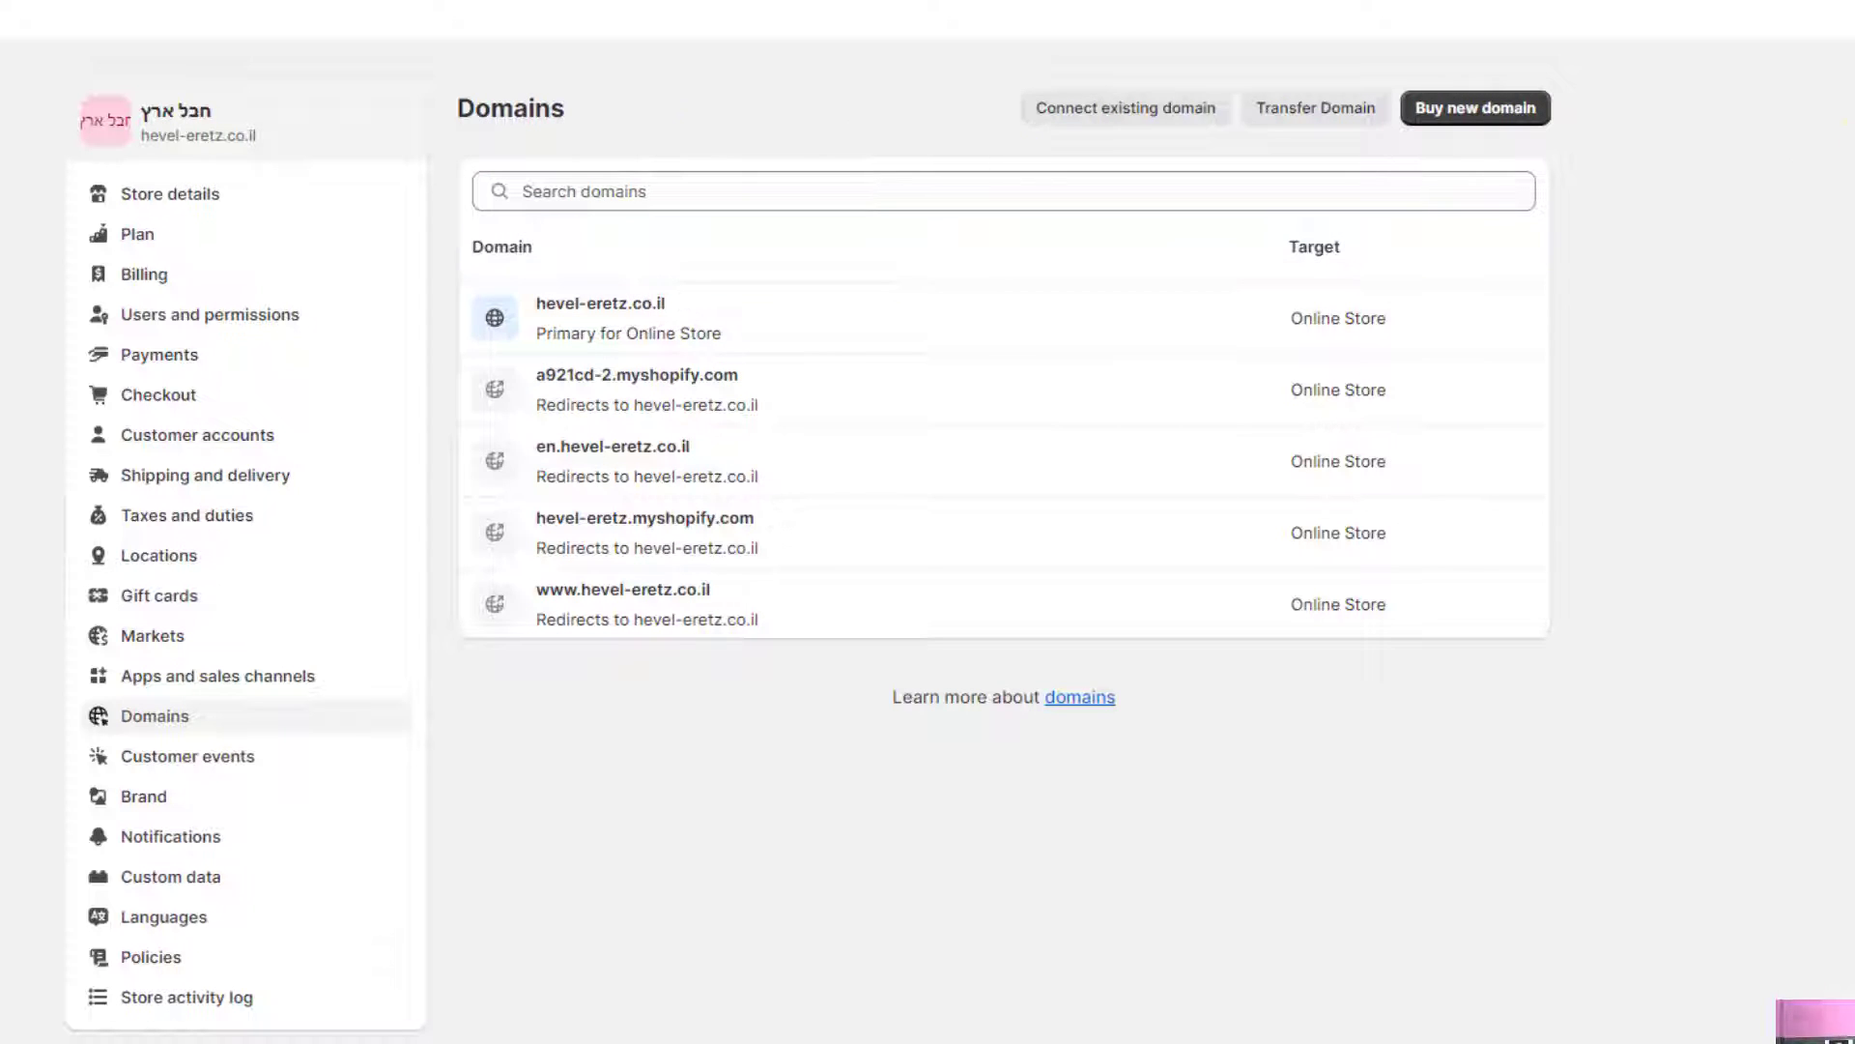
click(1408, 285)
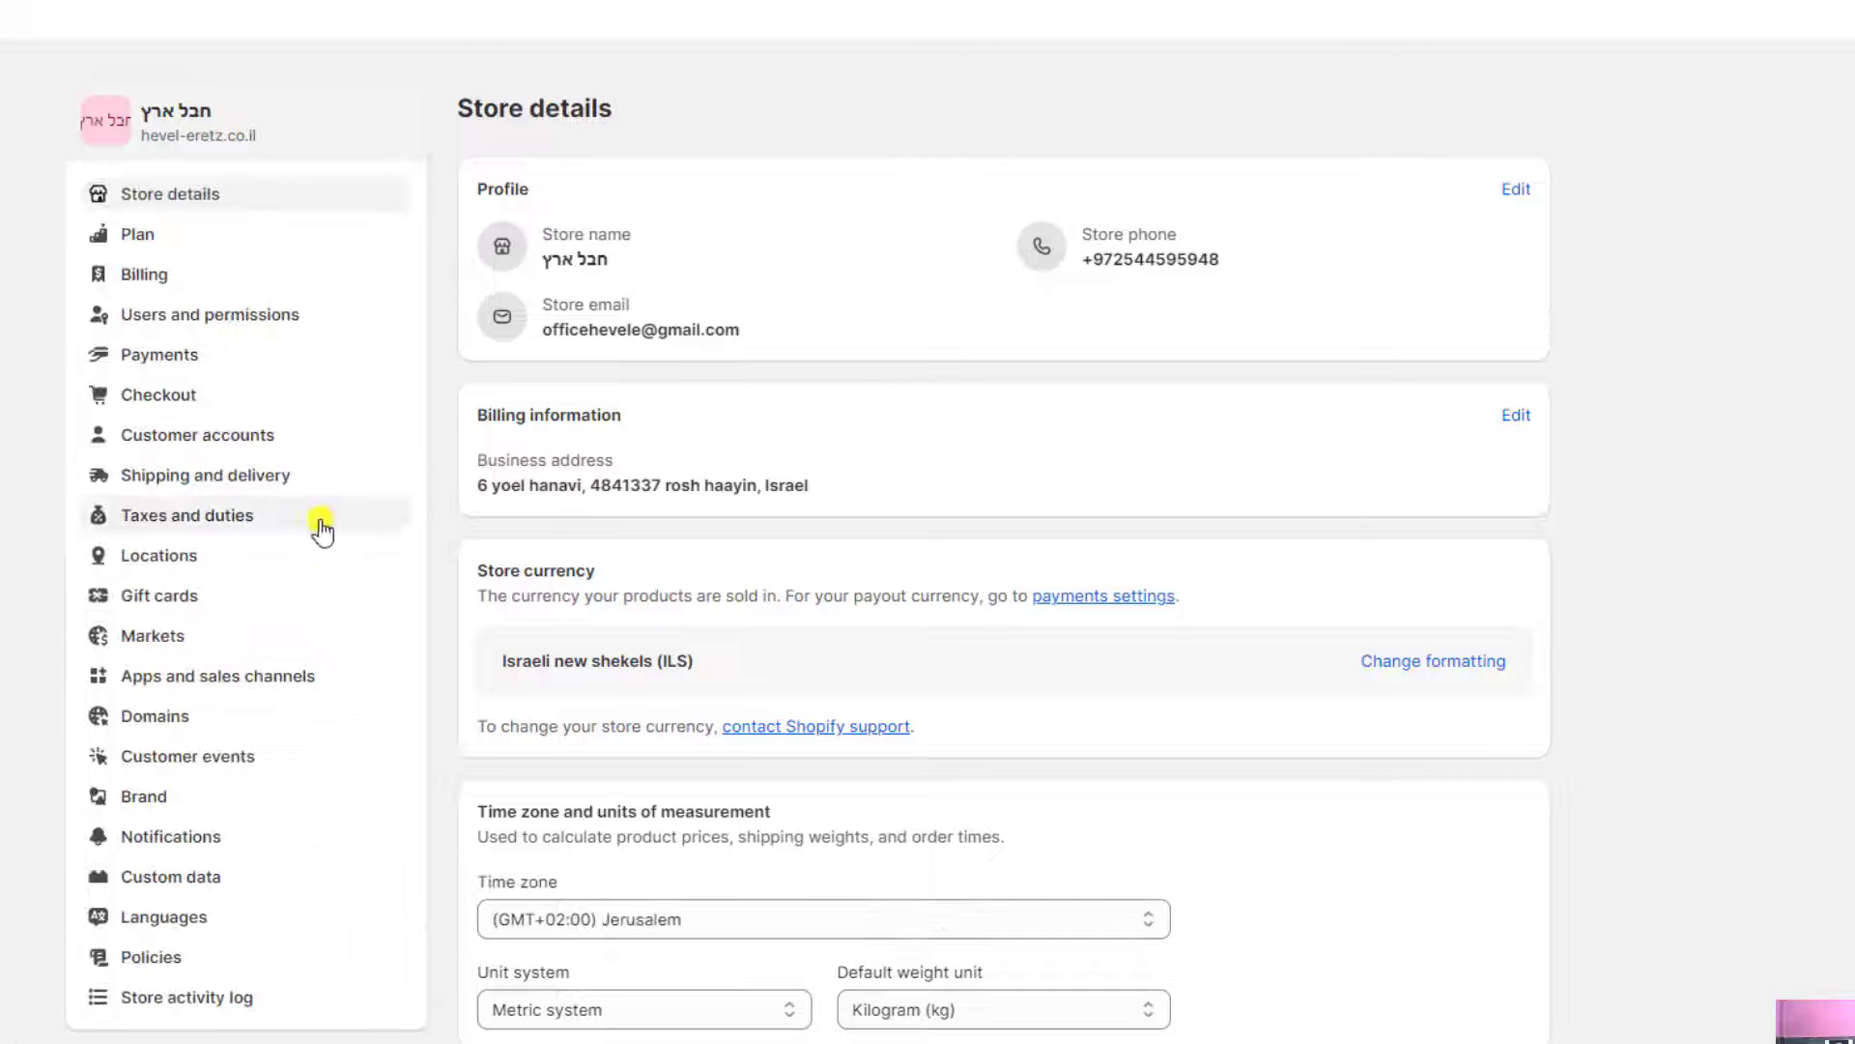
click(177, 636)
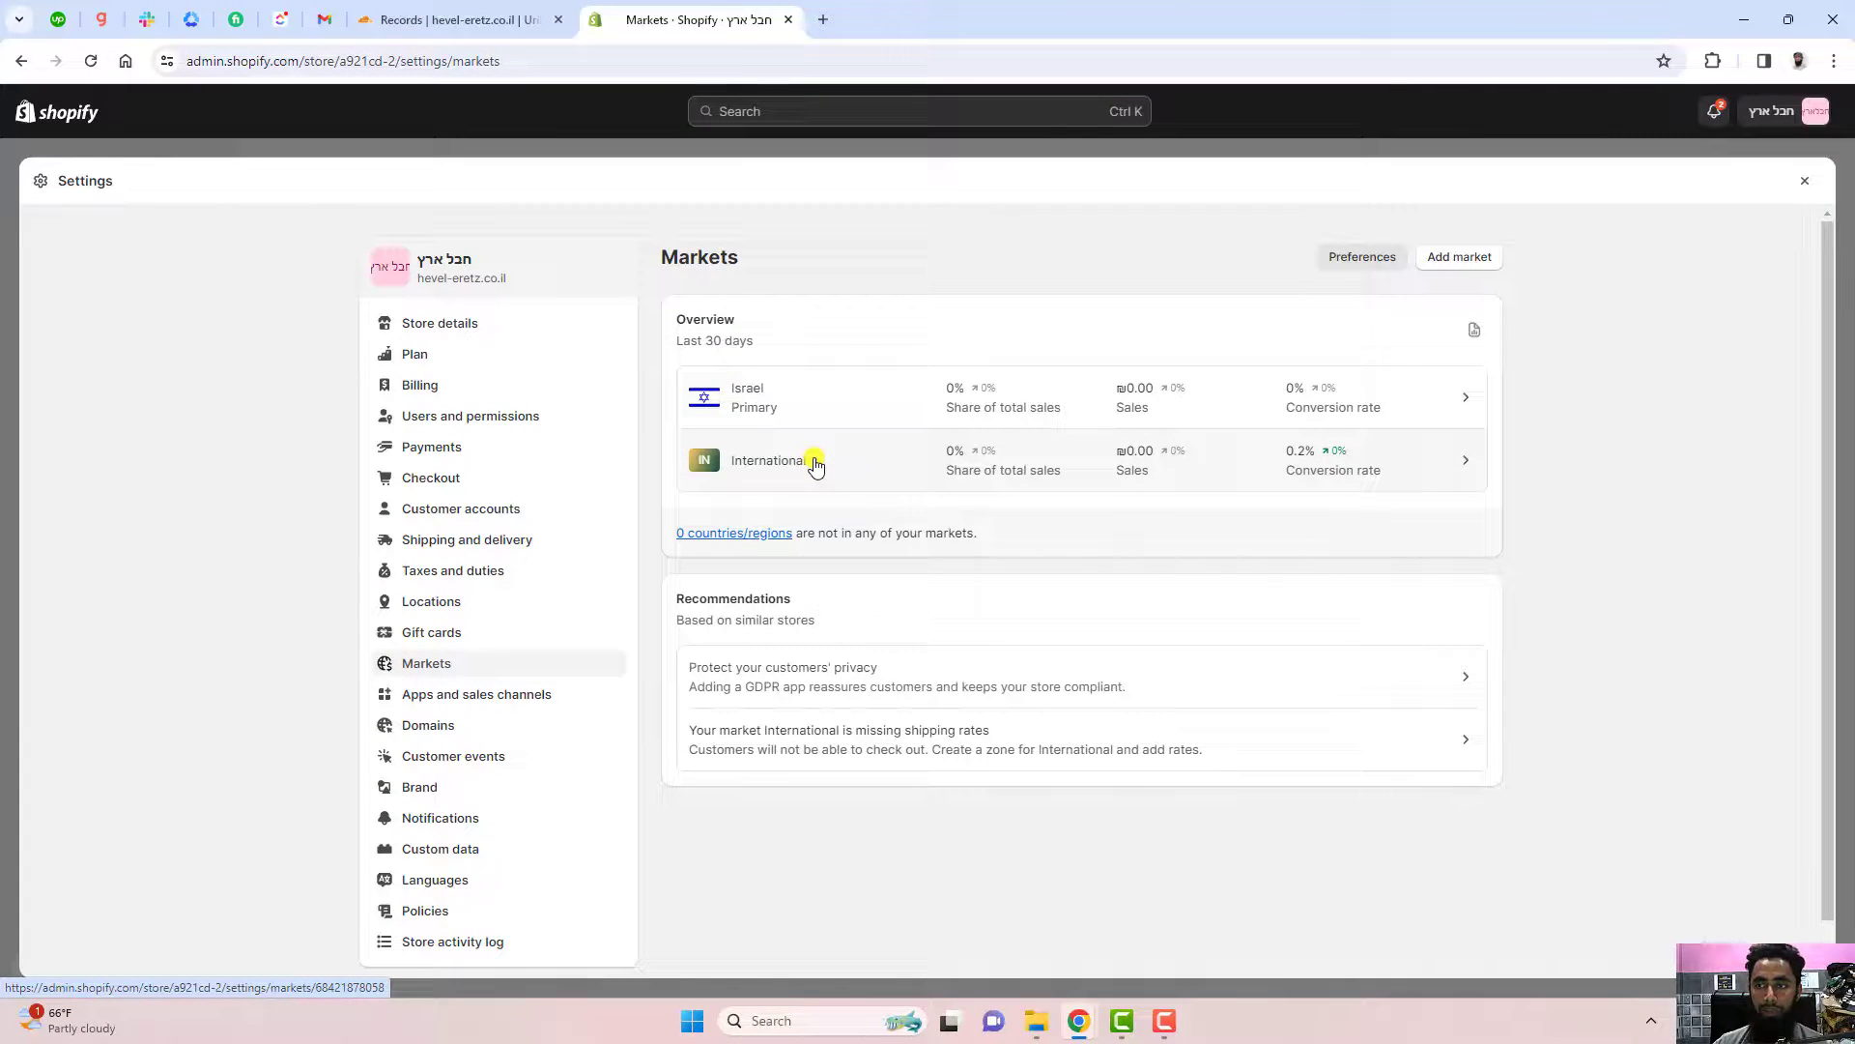
Step: Preview the live hevel-eretz.co.il storefront in a new tab and check its address
click(1805, 181)
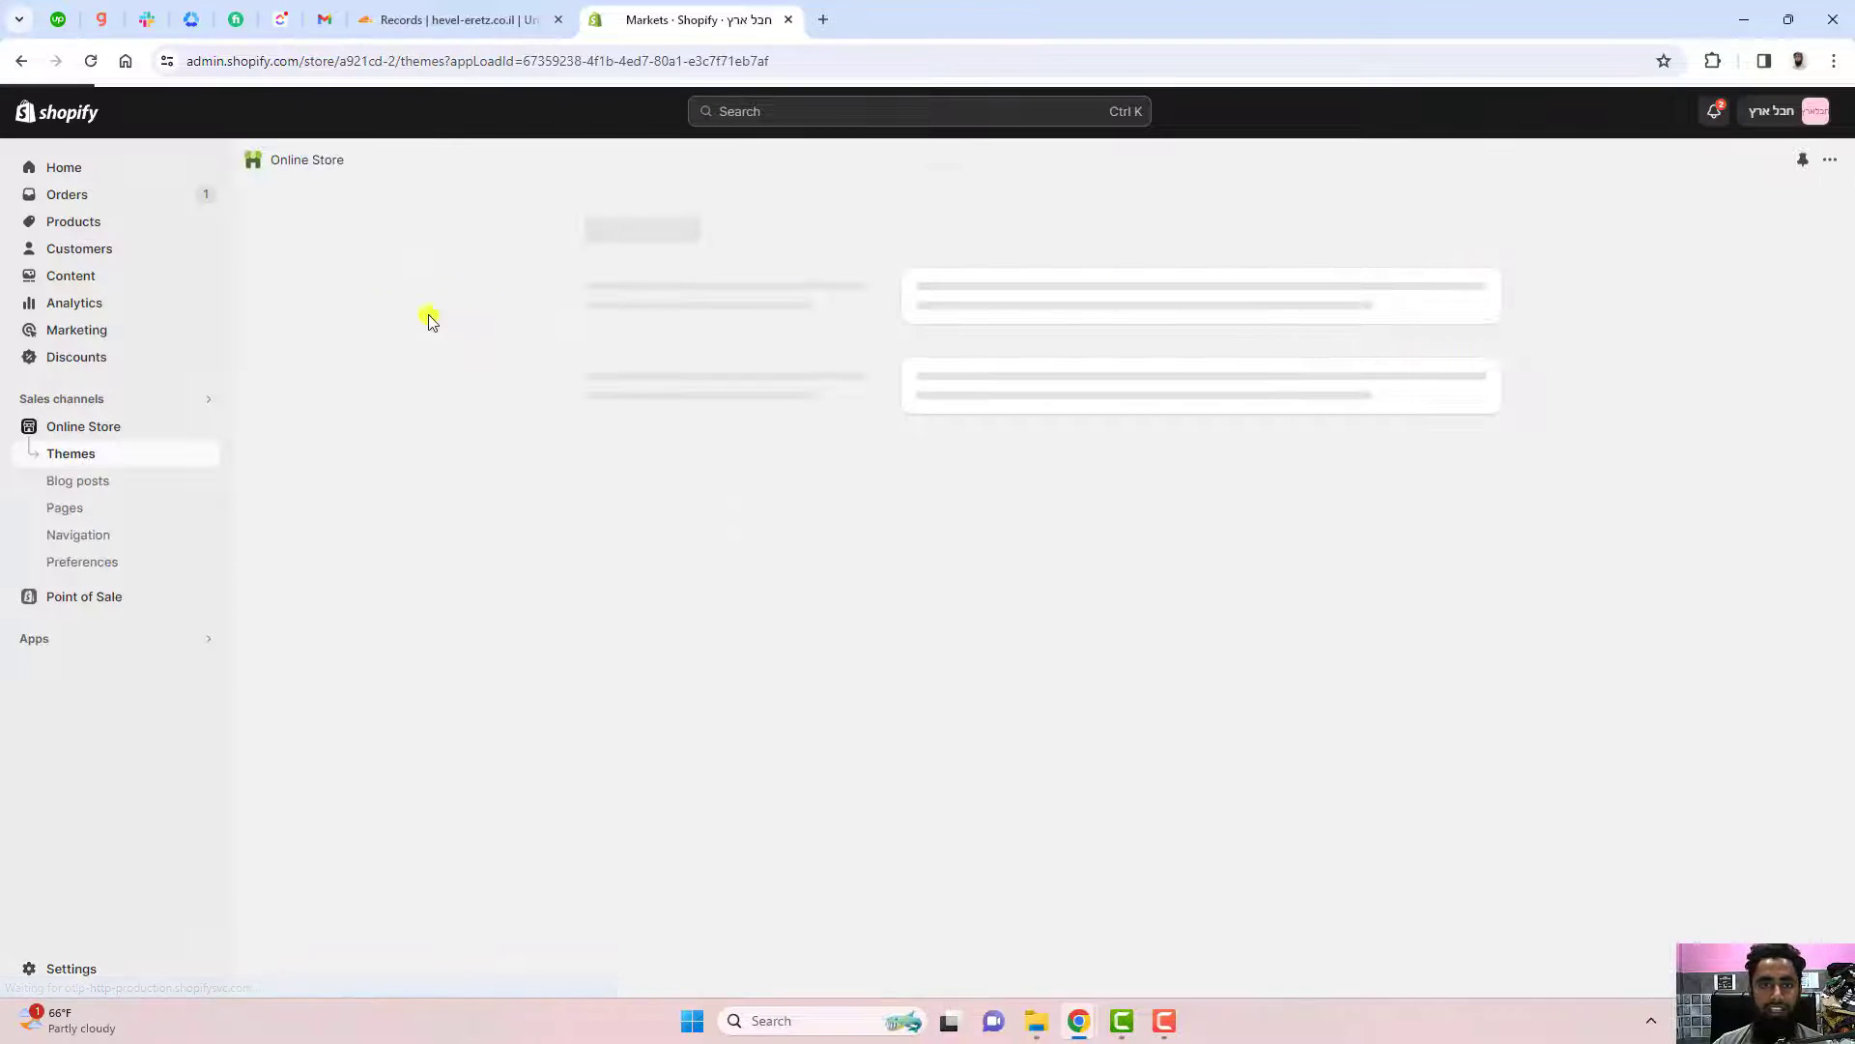
click(208, 425)
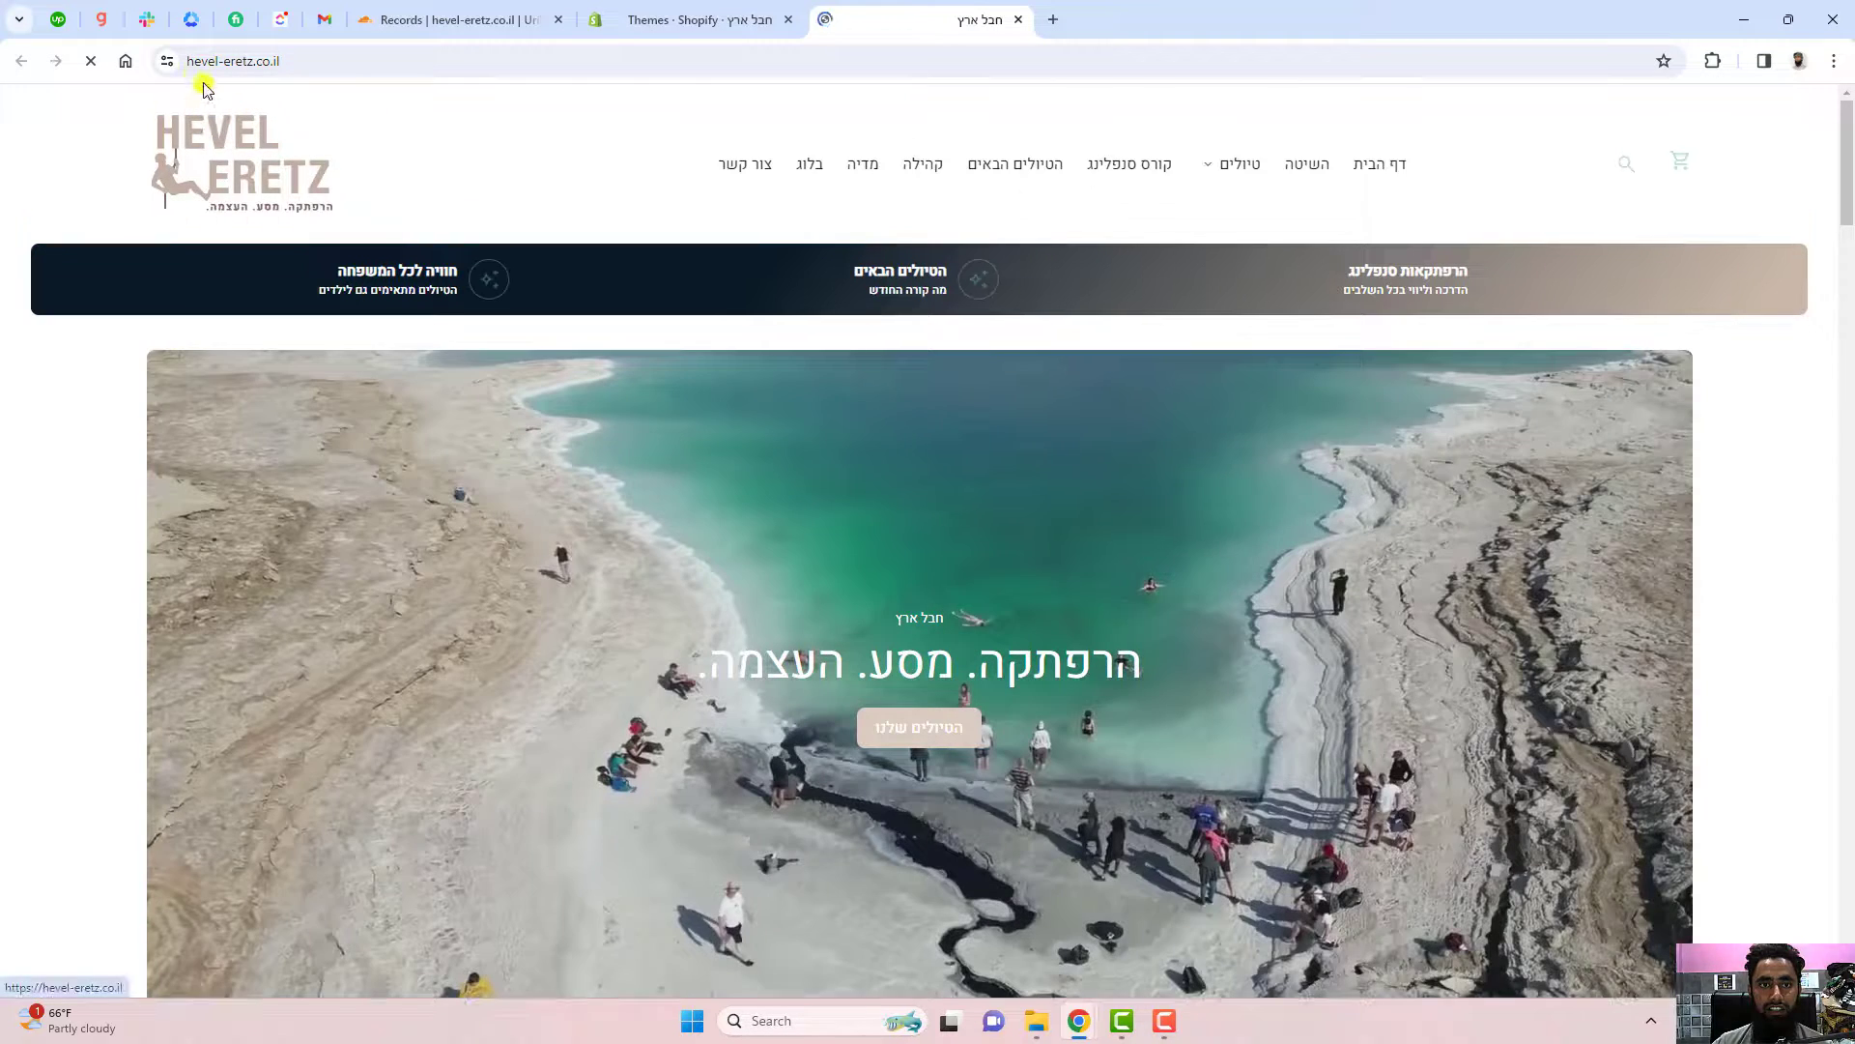
click(280, 61)
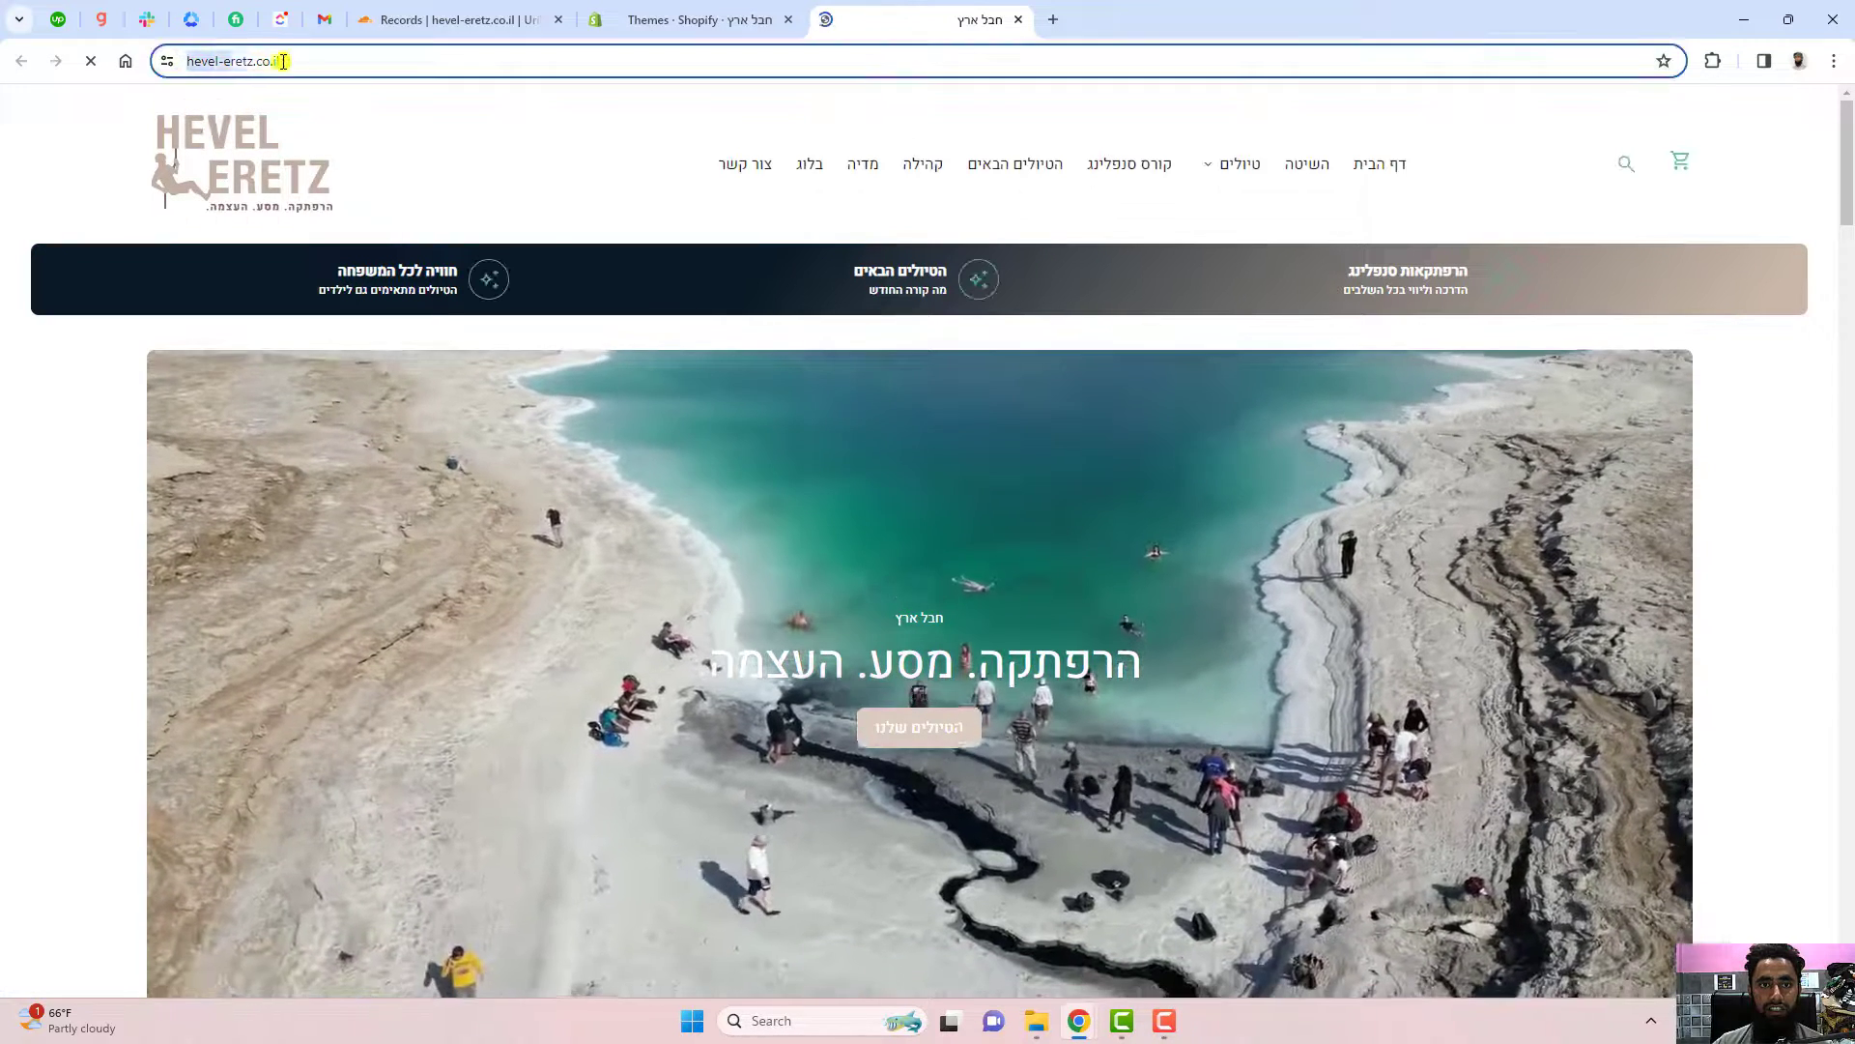
click(691, 29)
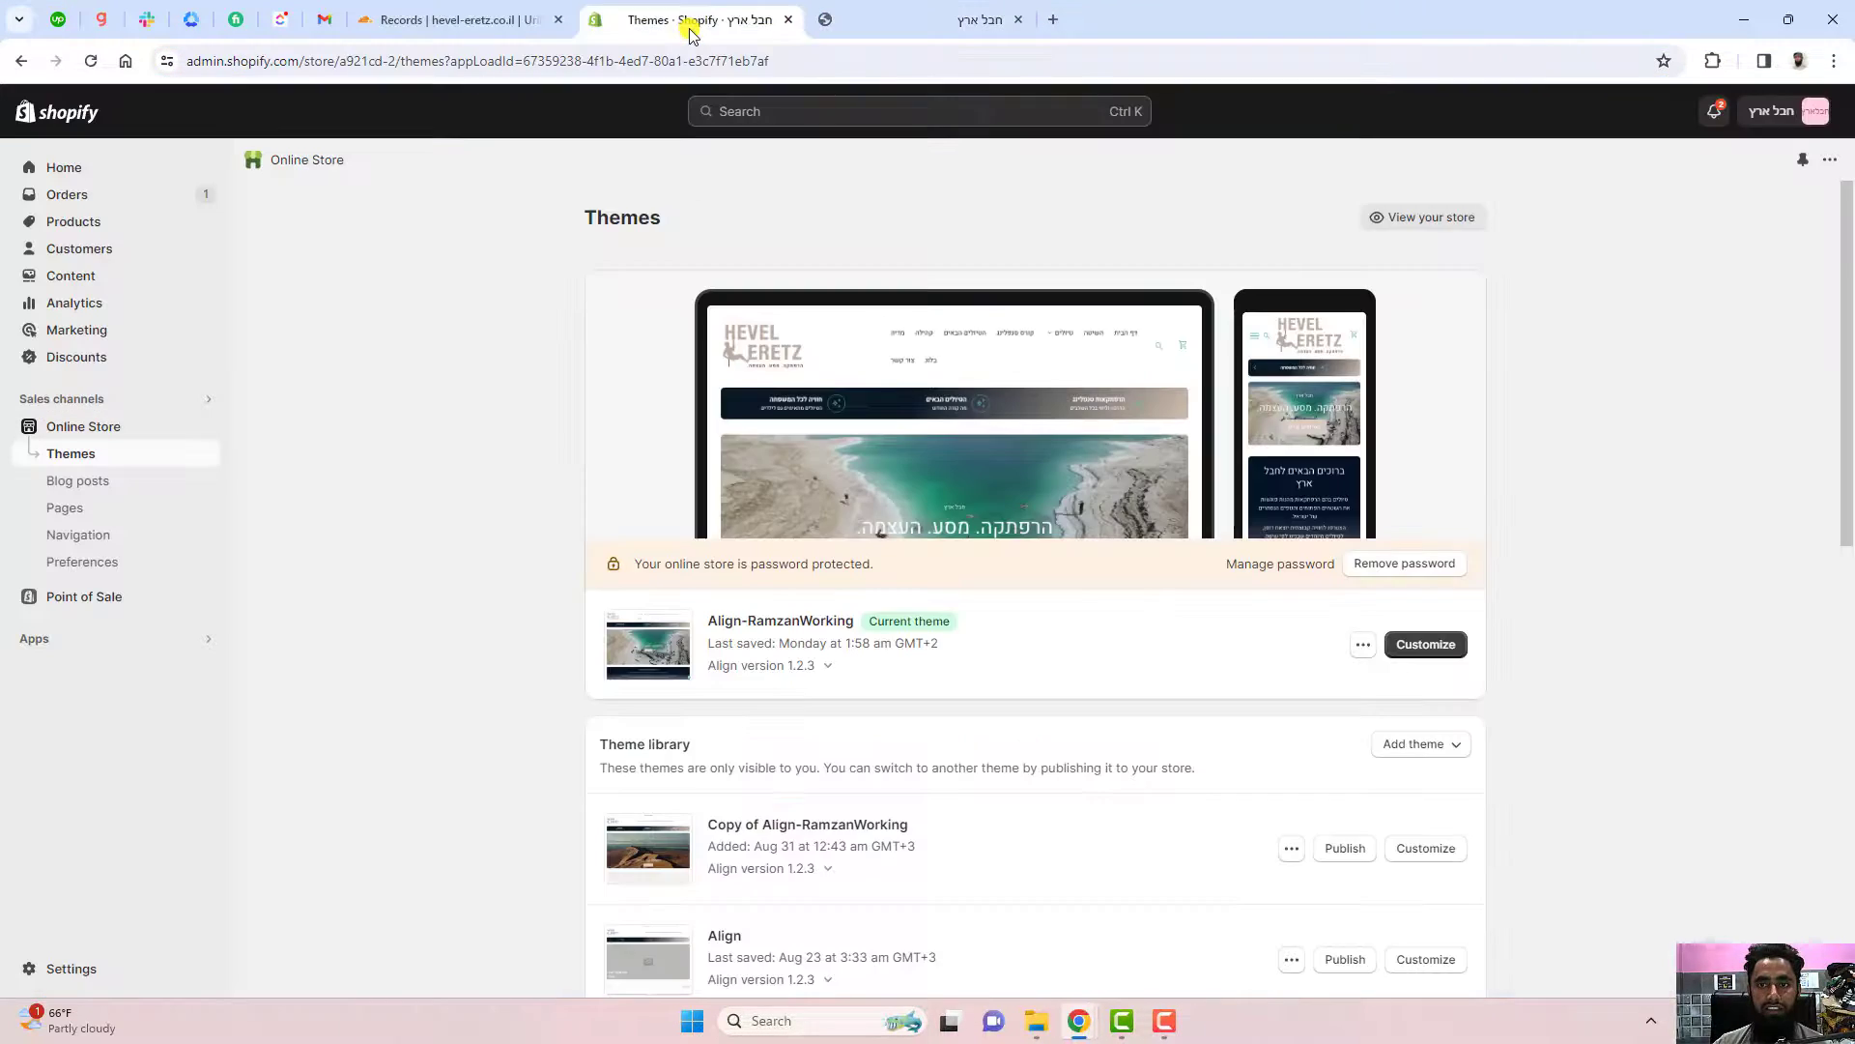
Step: Give the International market the separate subdomain en.hevel-eretz.co.il and save
click(71, 968)
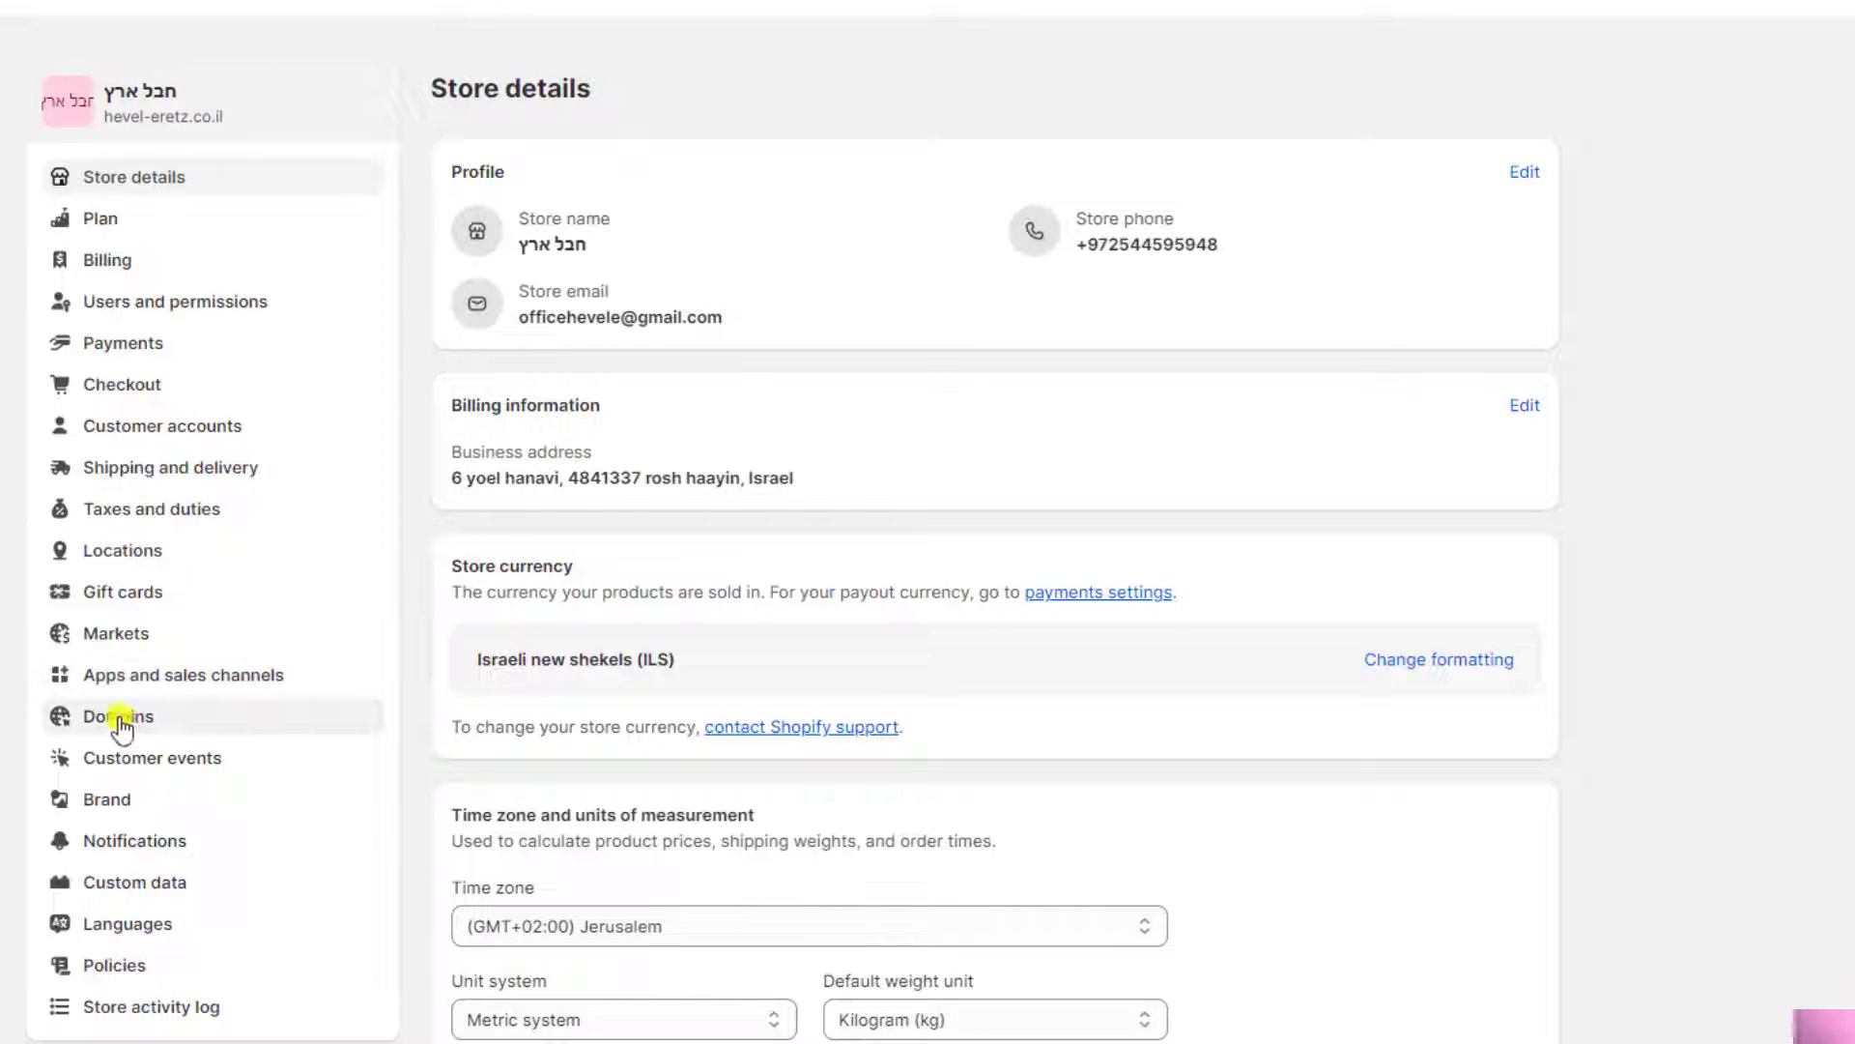
click(124, 636)
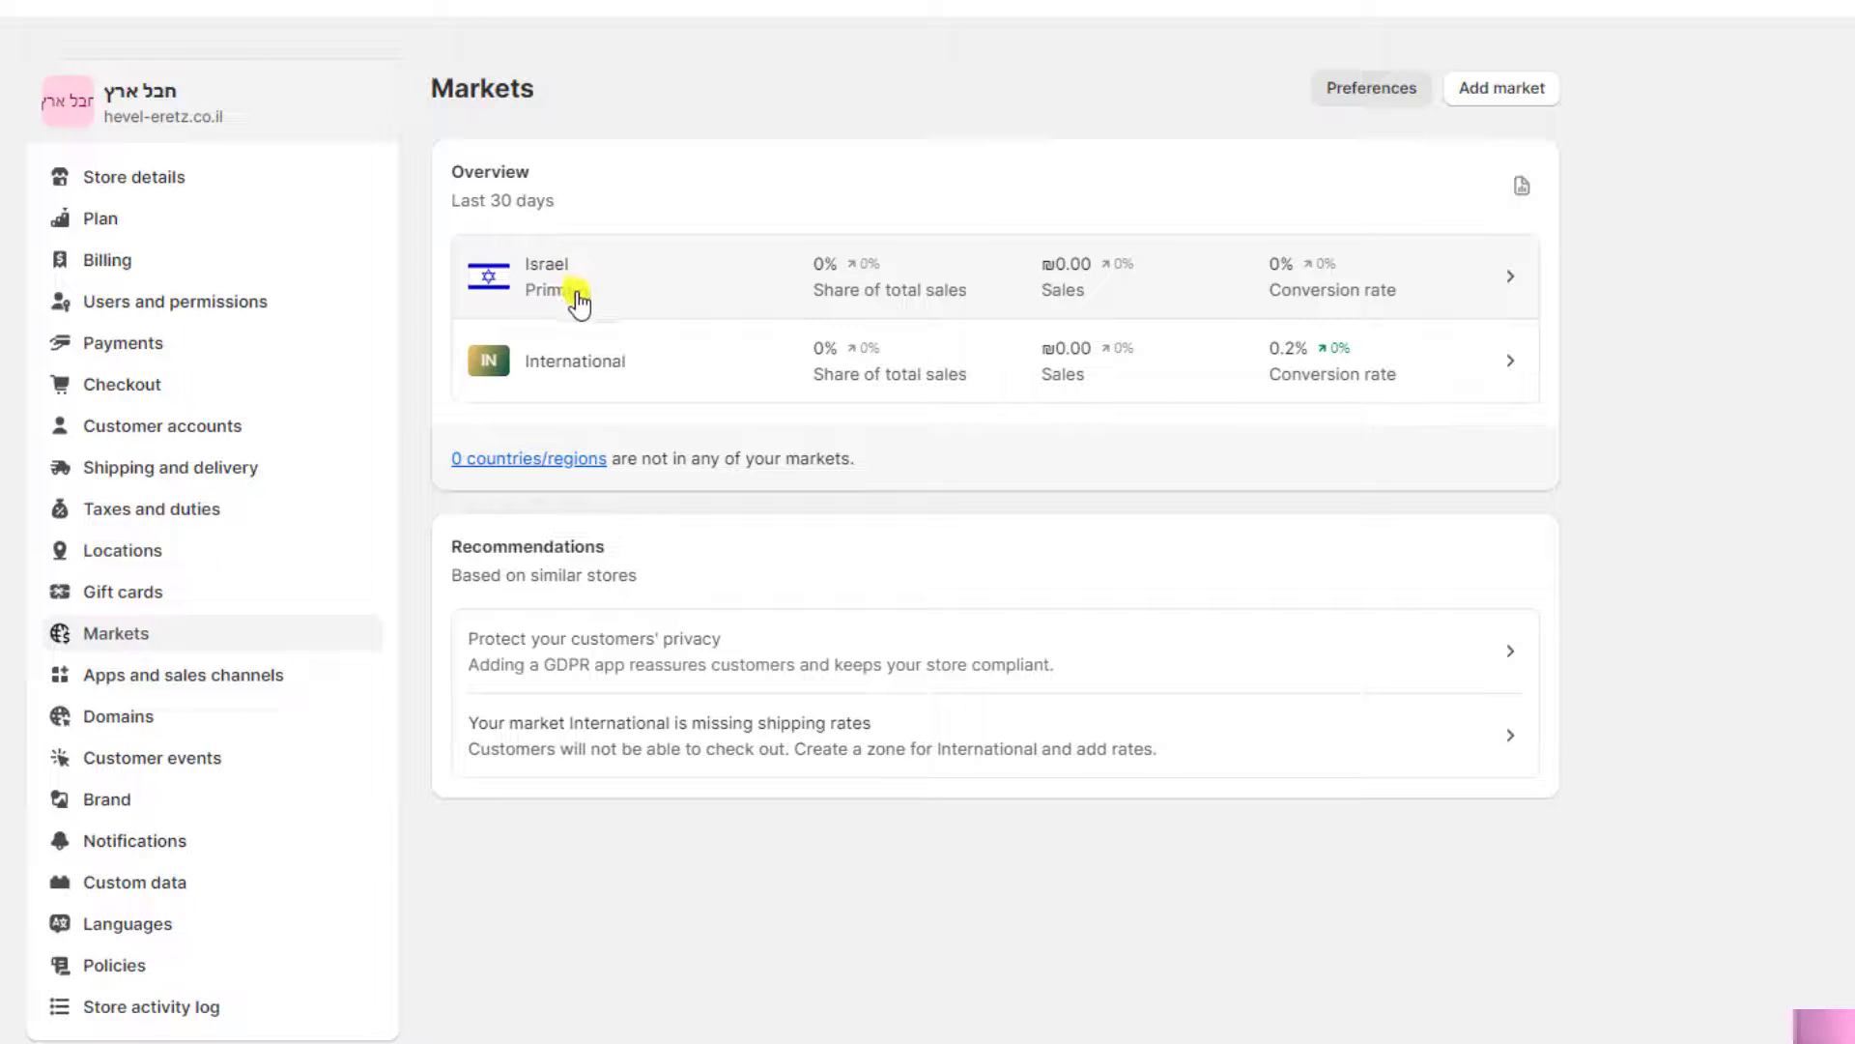
click(689, 368)
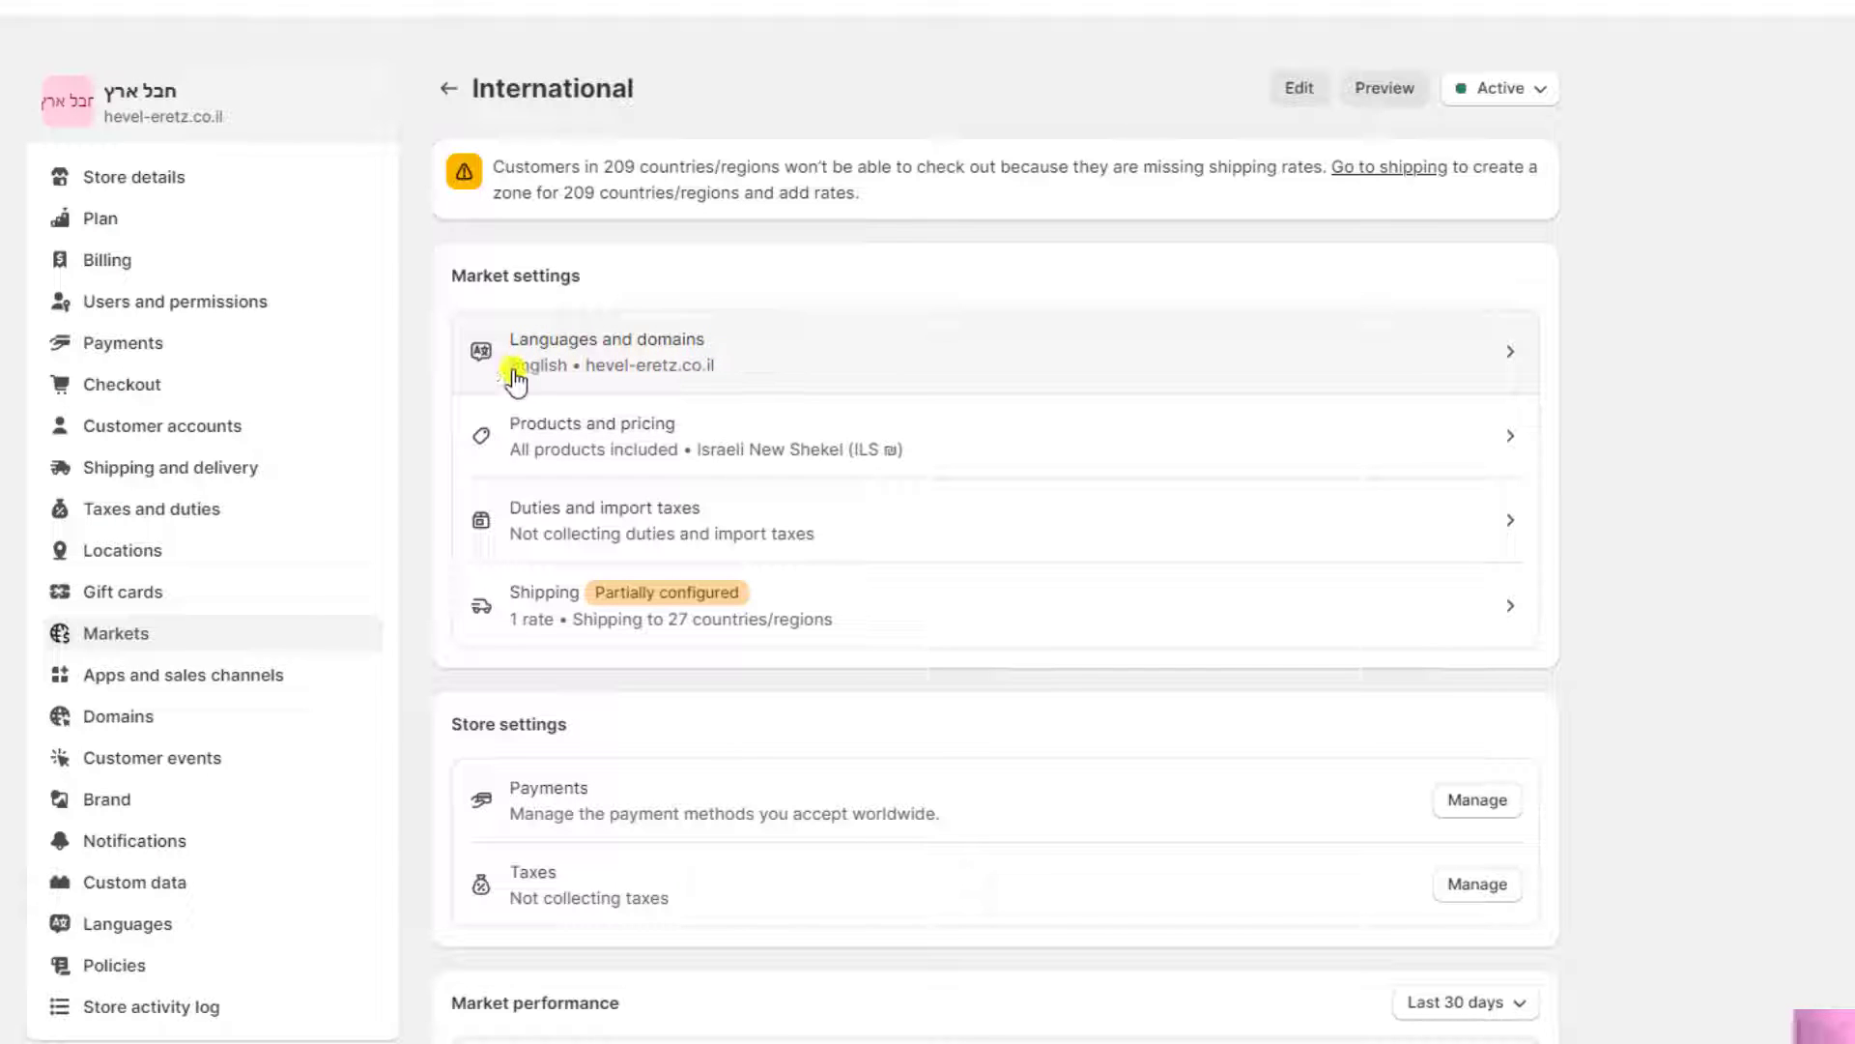
click(750, 357)
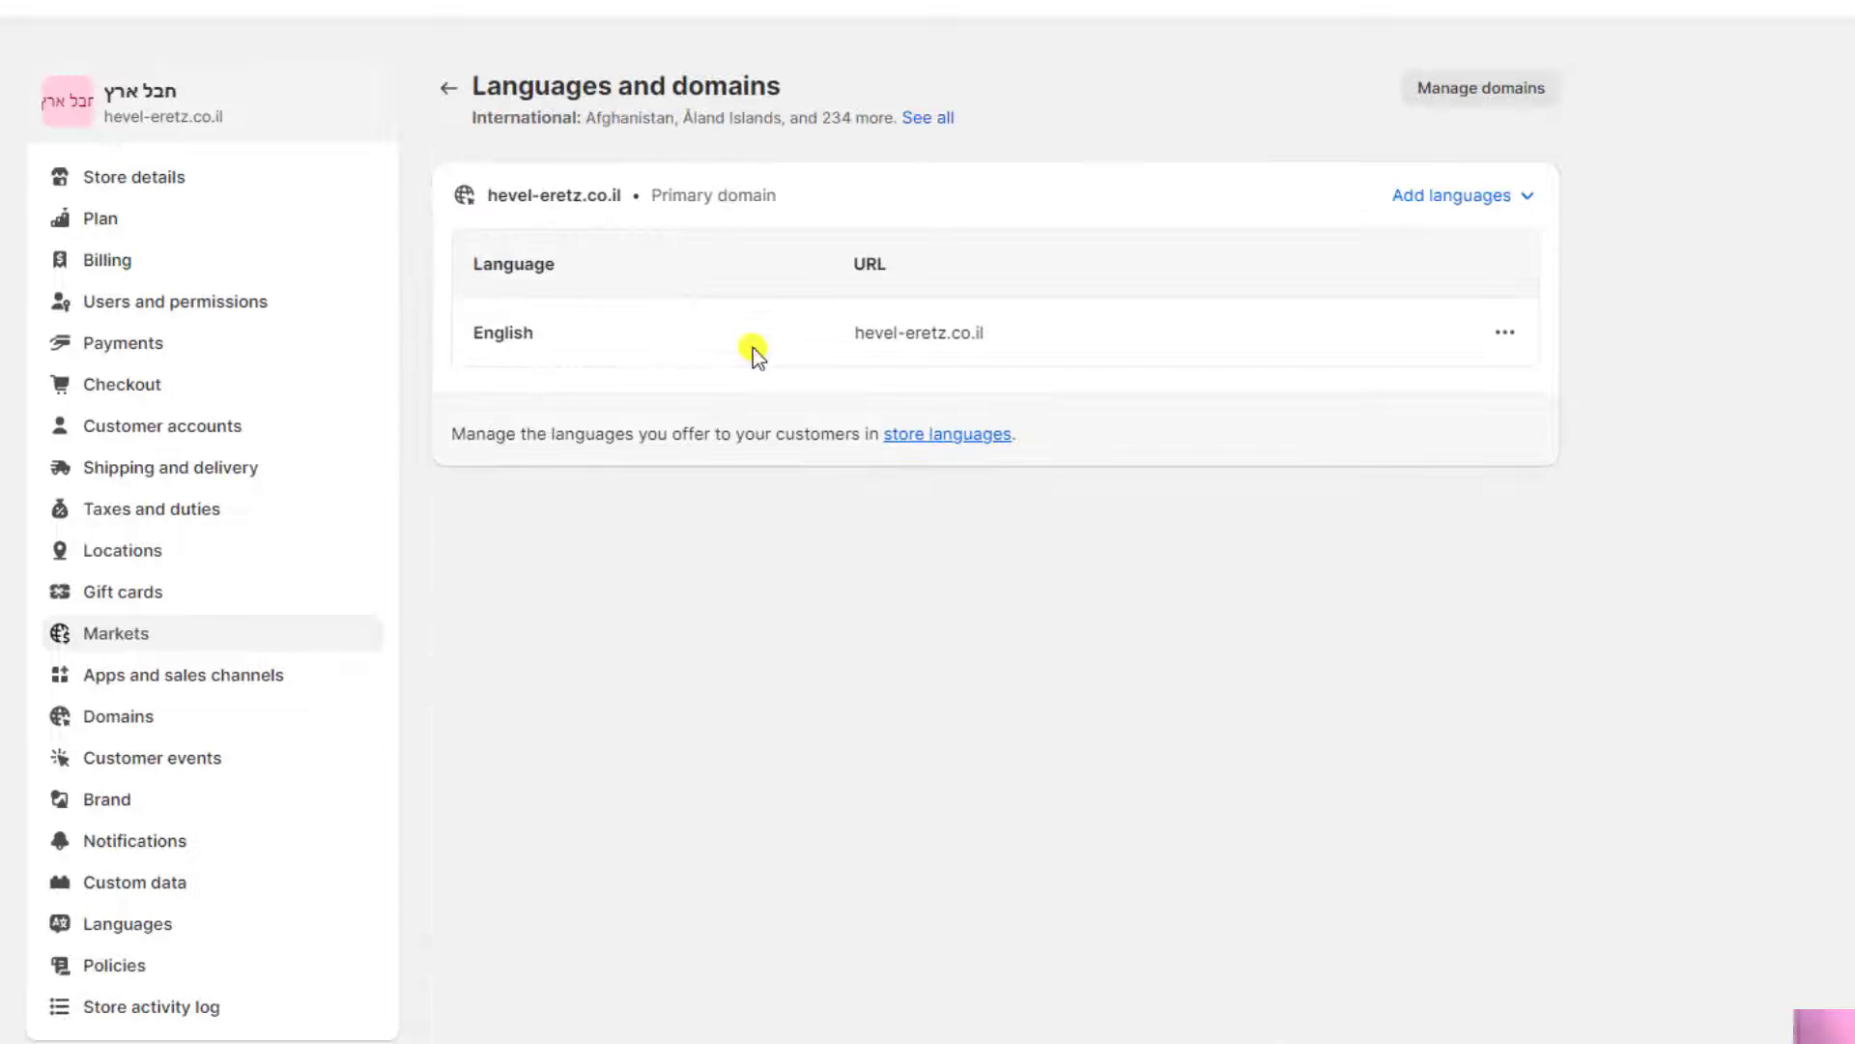
click(1466, 87)
click(442, 474)
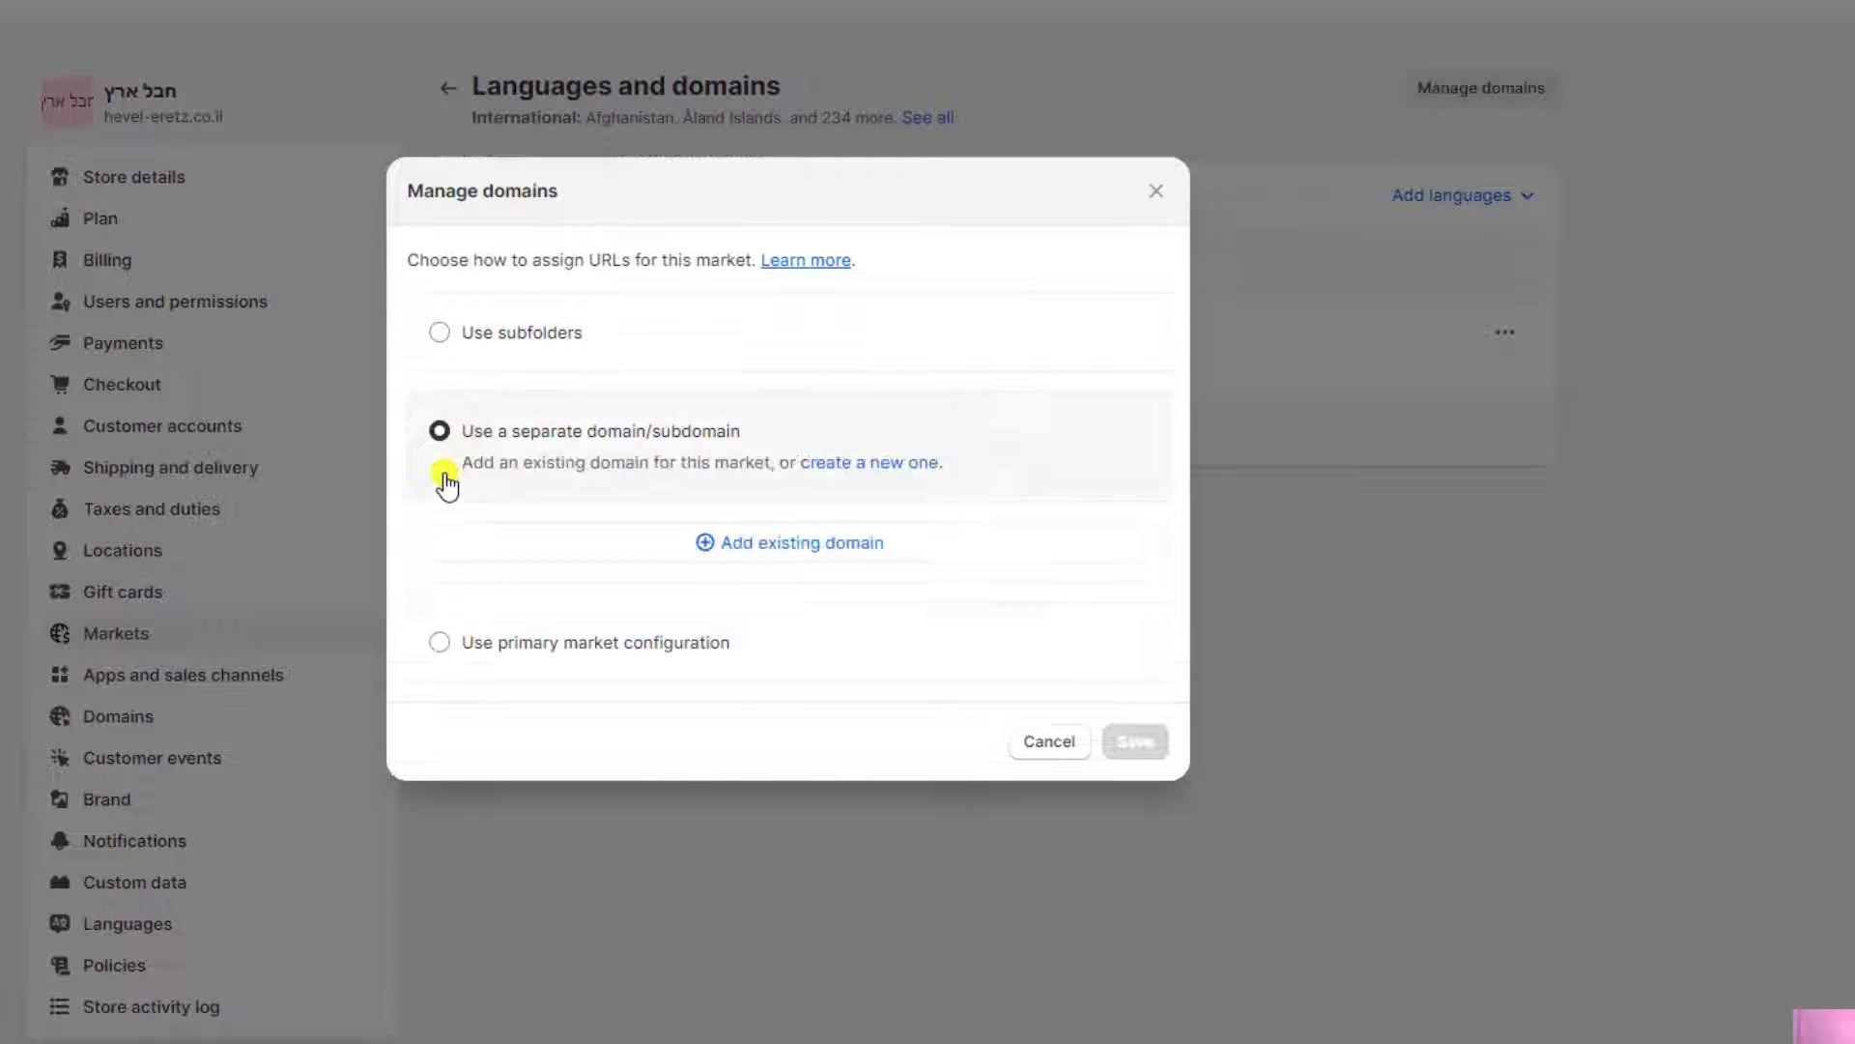
click(814, 544)
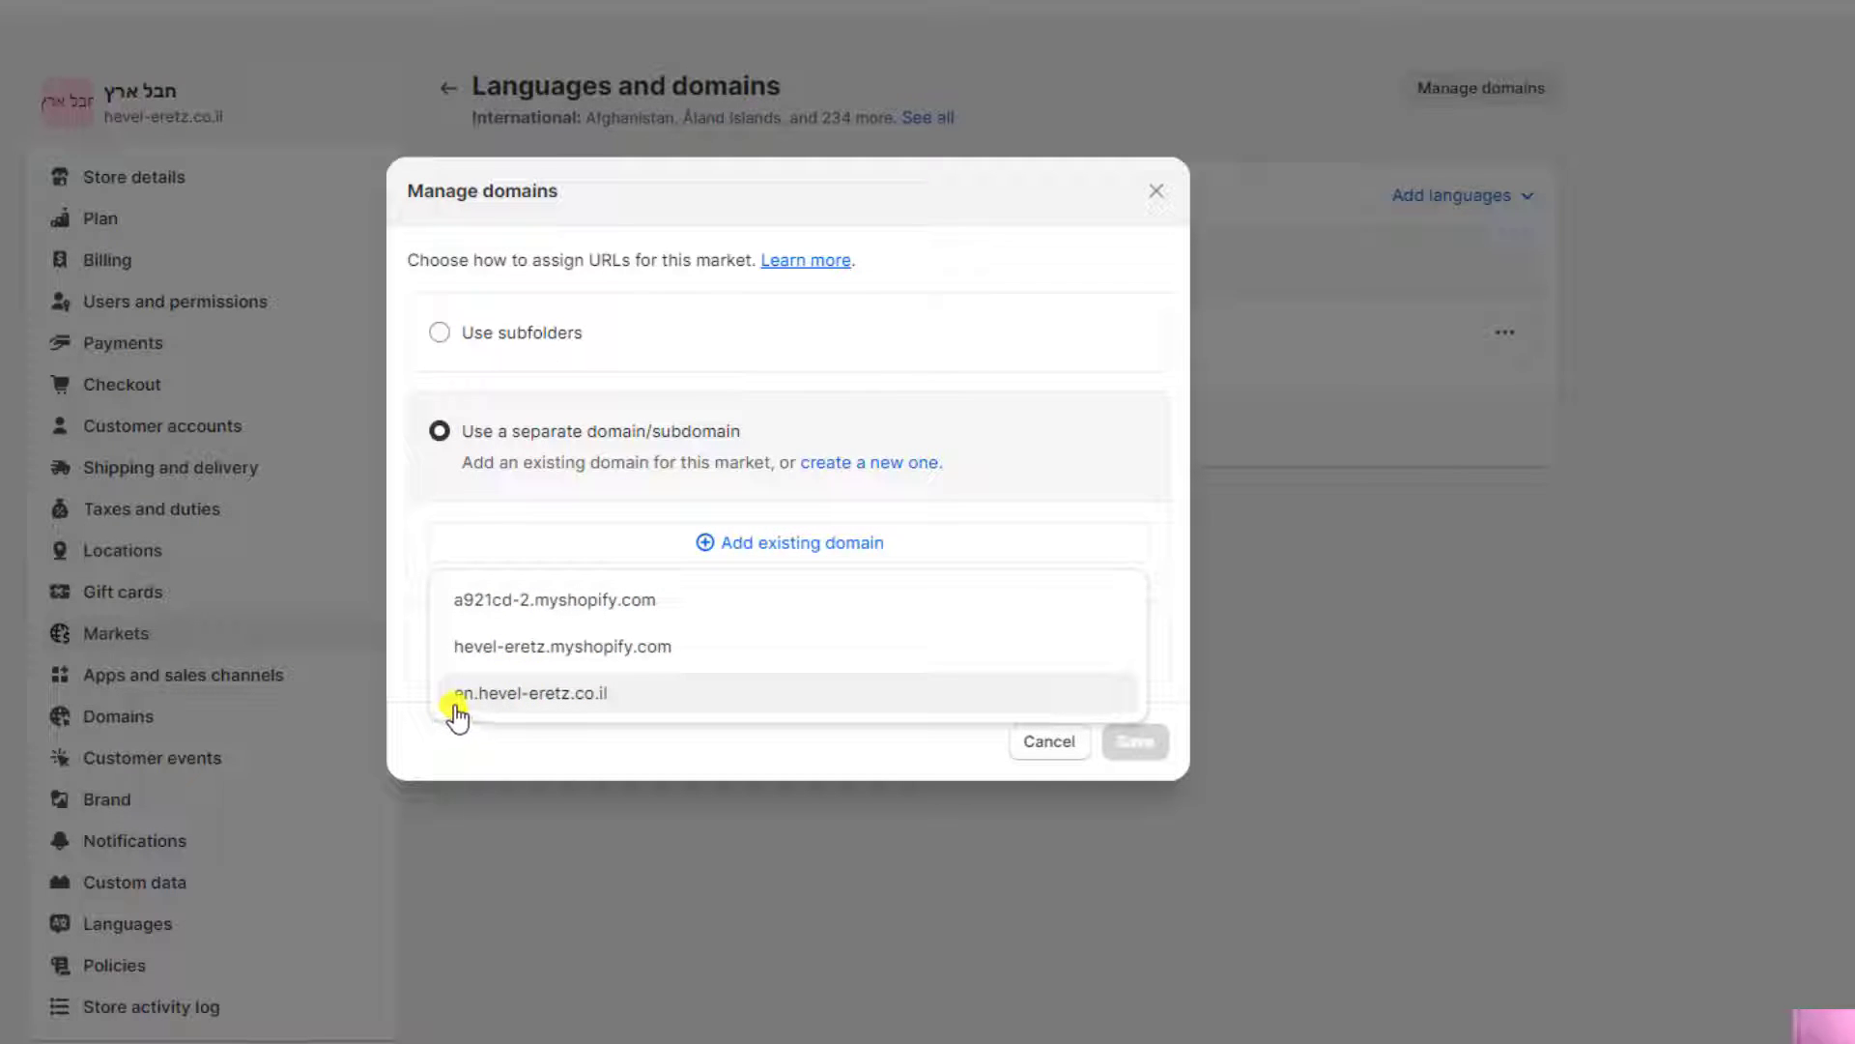
click(540, 700)
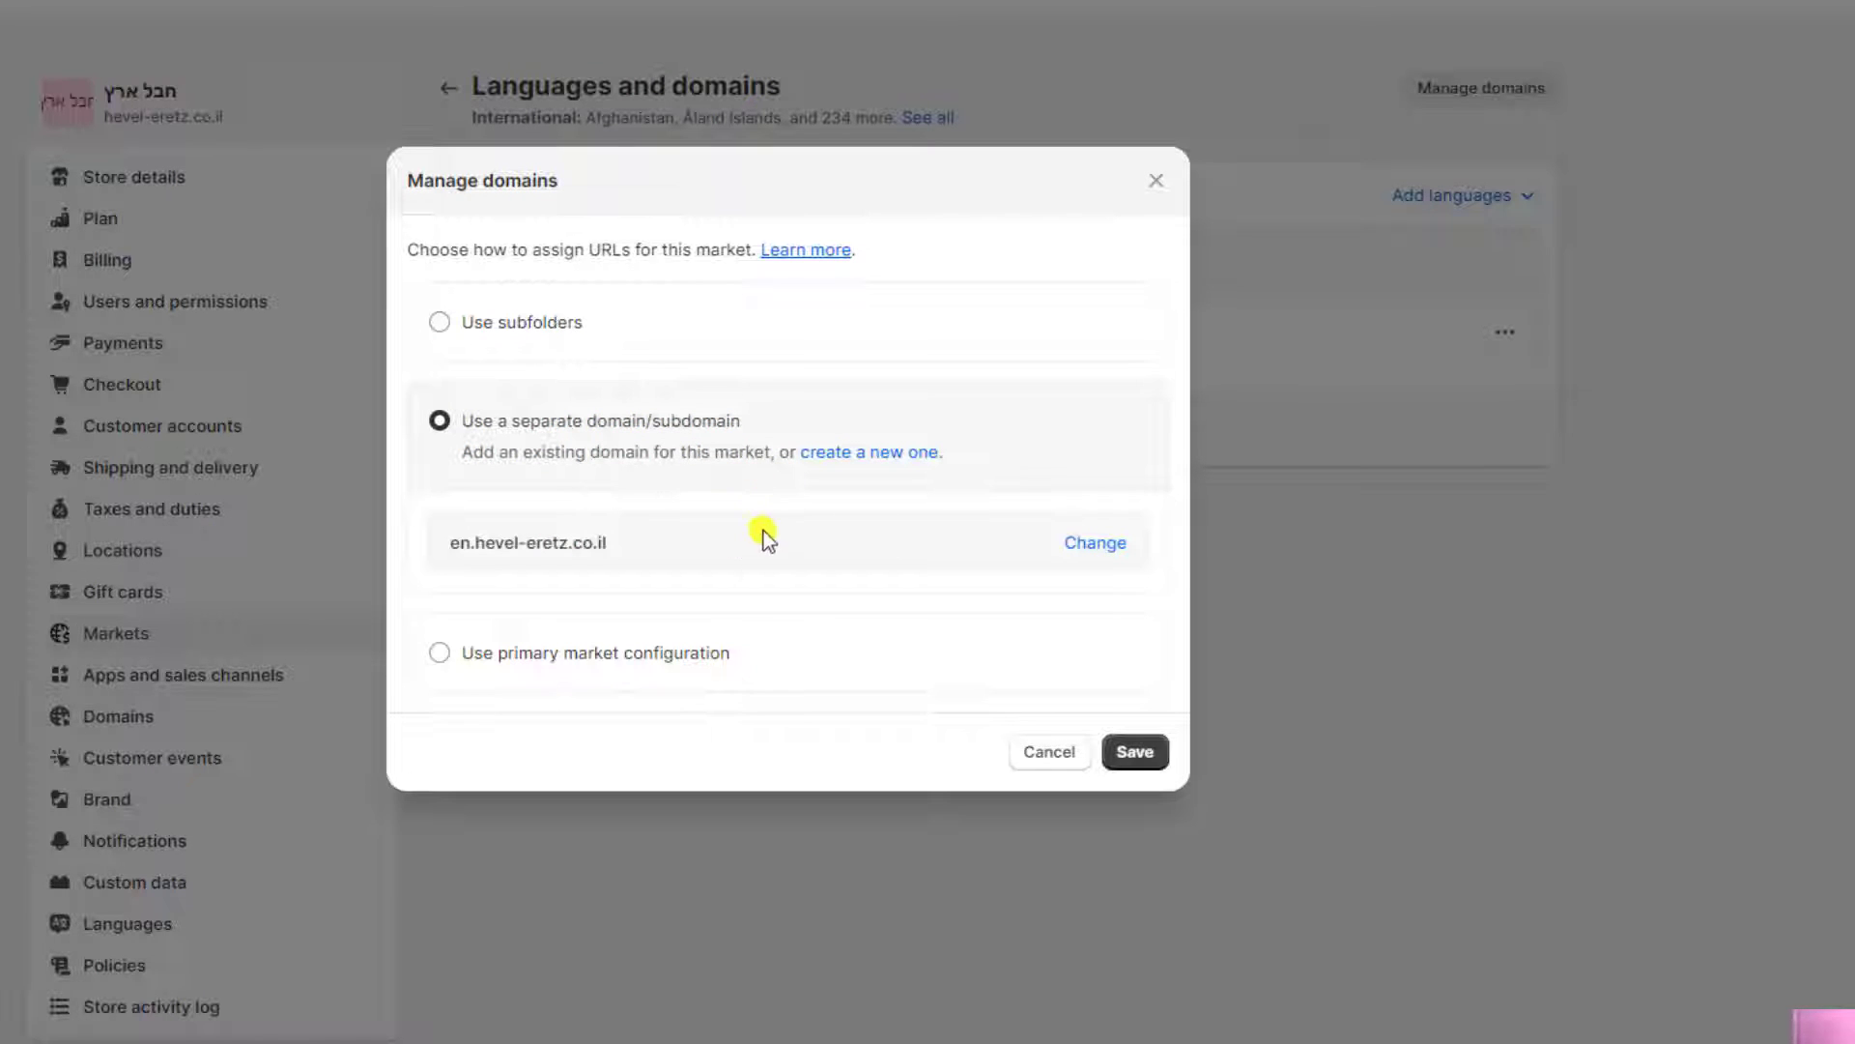
click(1127, 763)
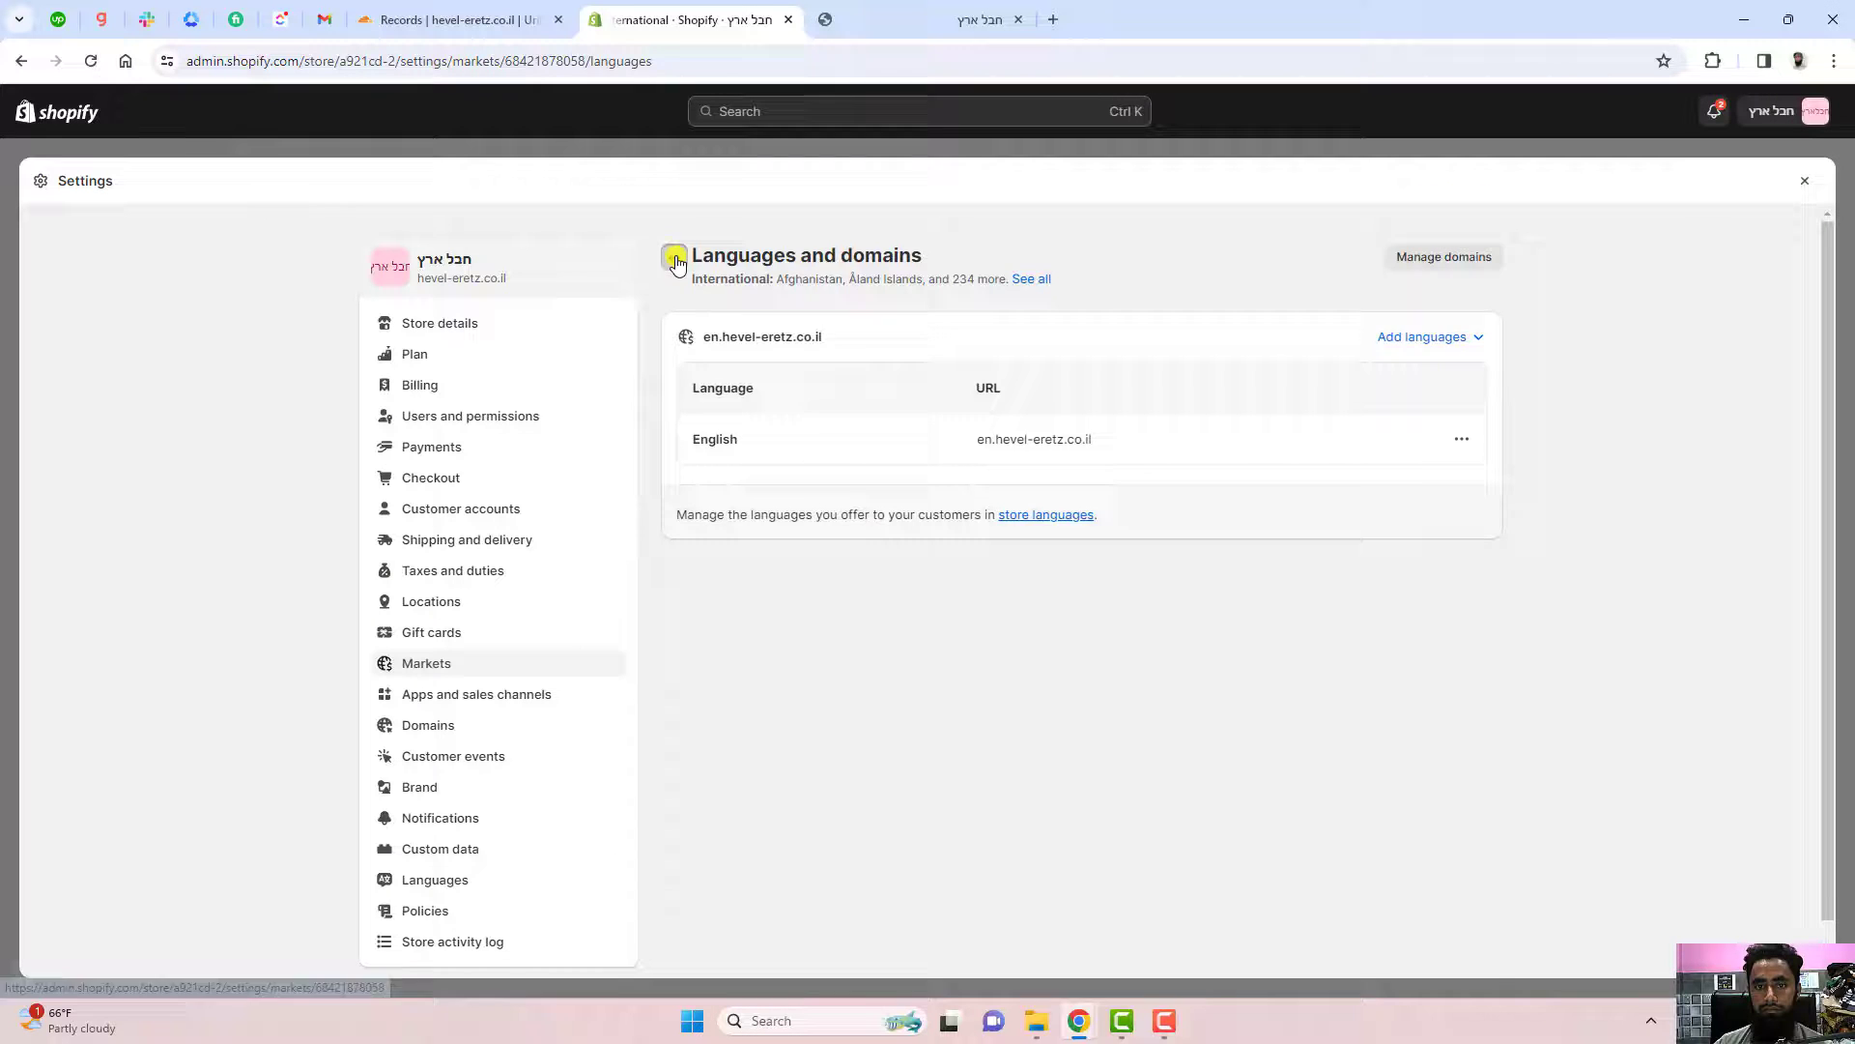
click(448, 88)
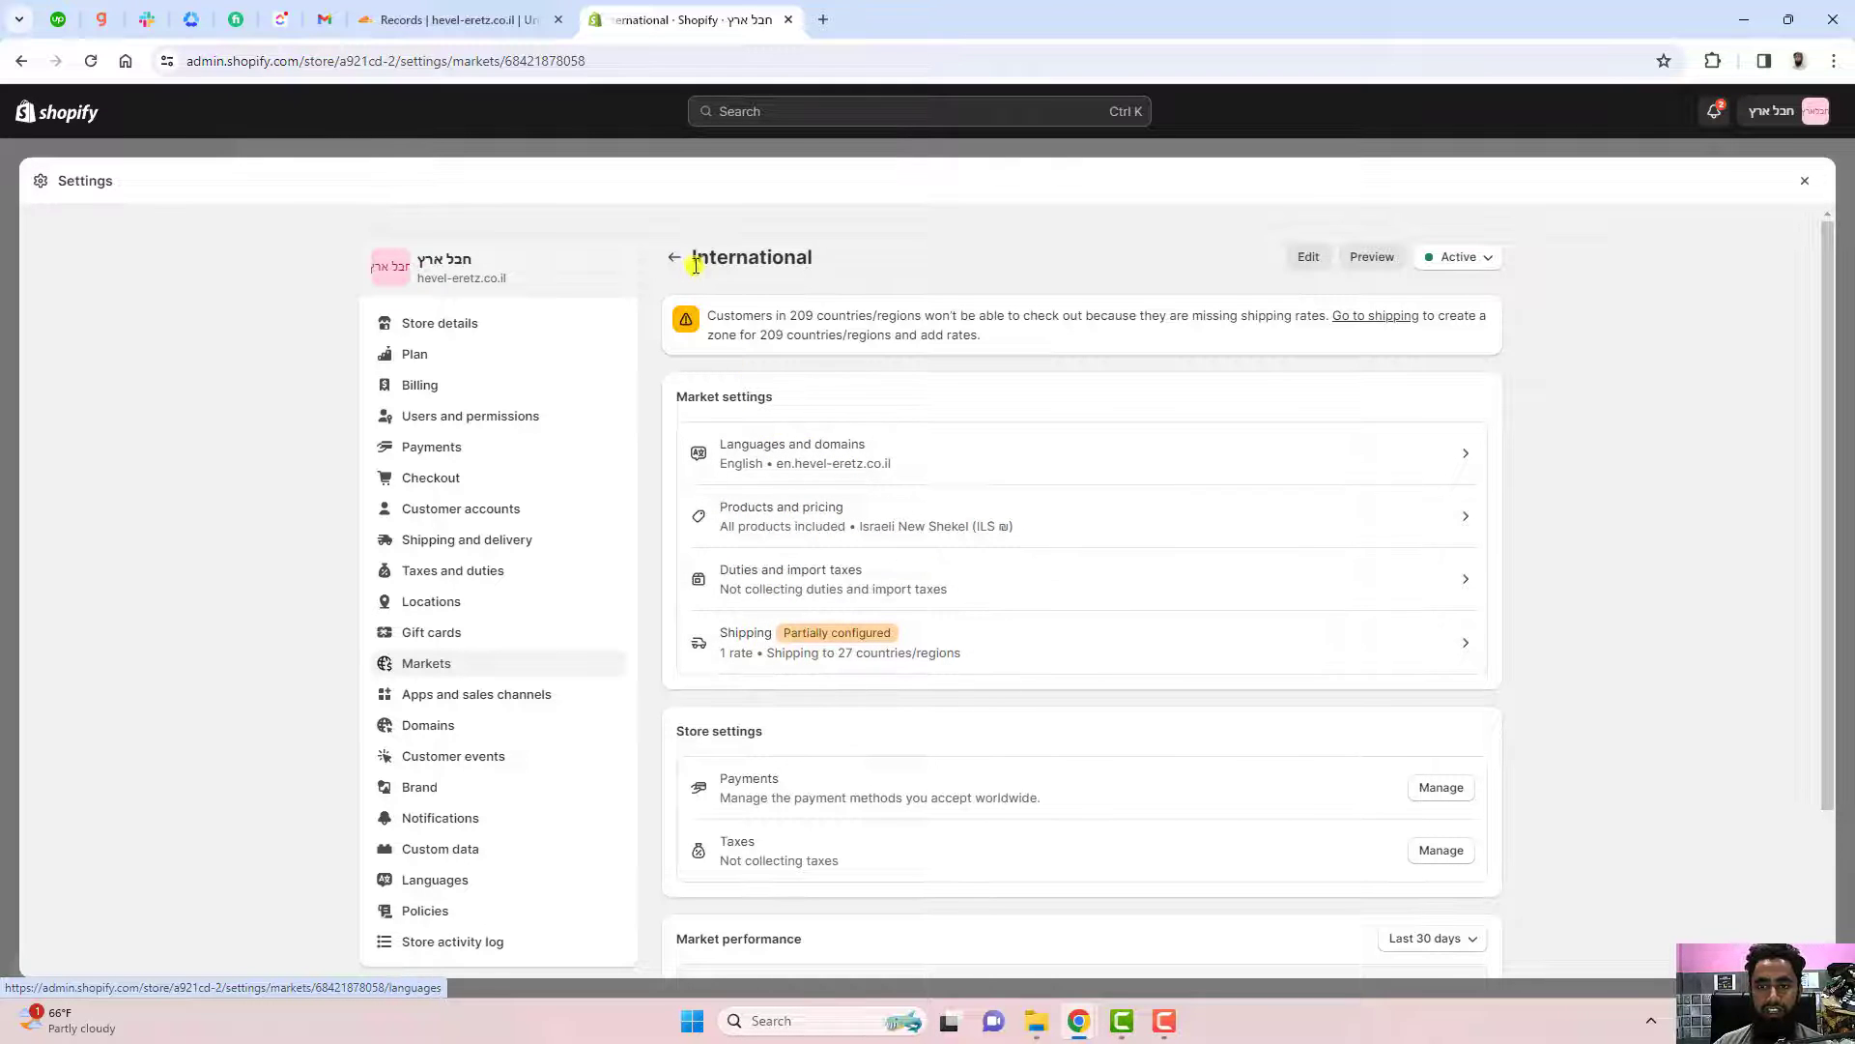
Step: Preview the International market at en.hevel-eretz.co.il, removing /password from the address
click(1370, 256)
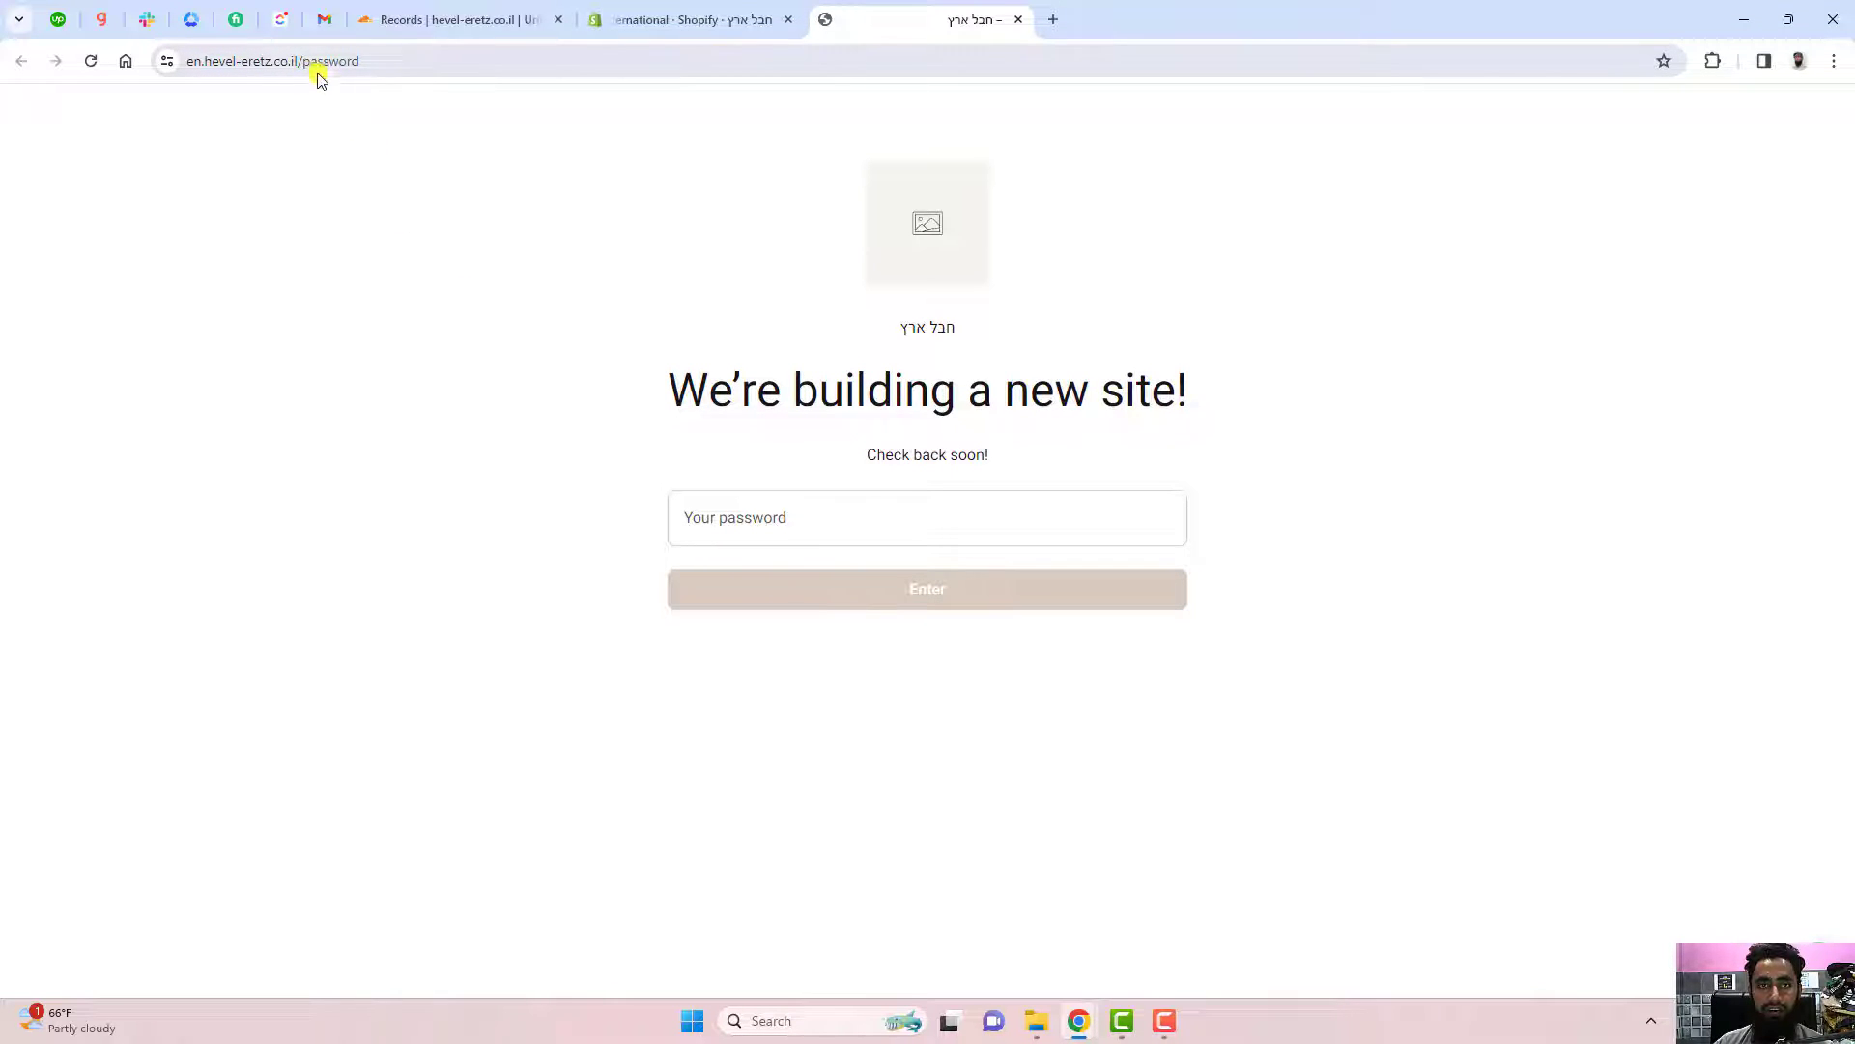
click(297, 61)
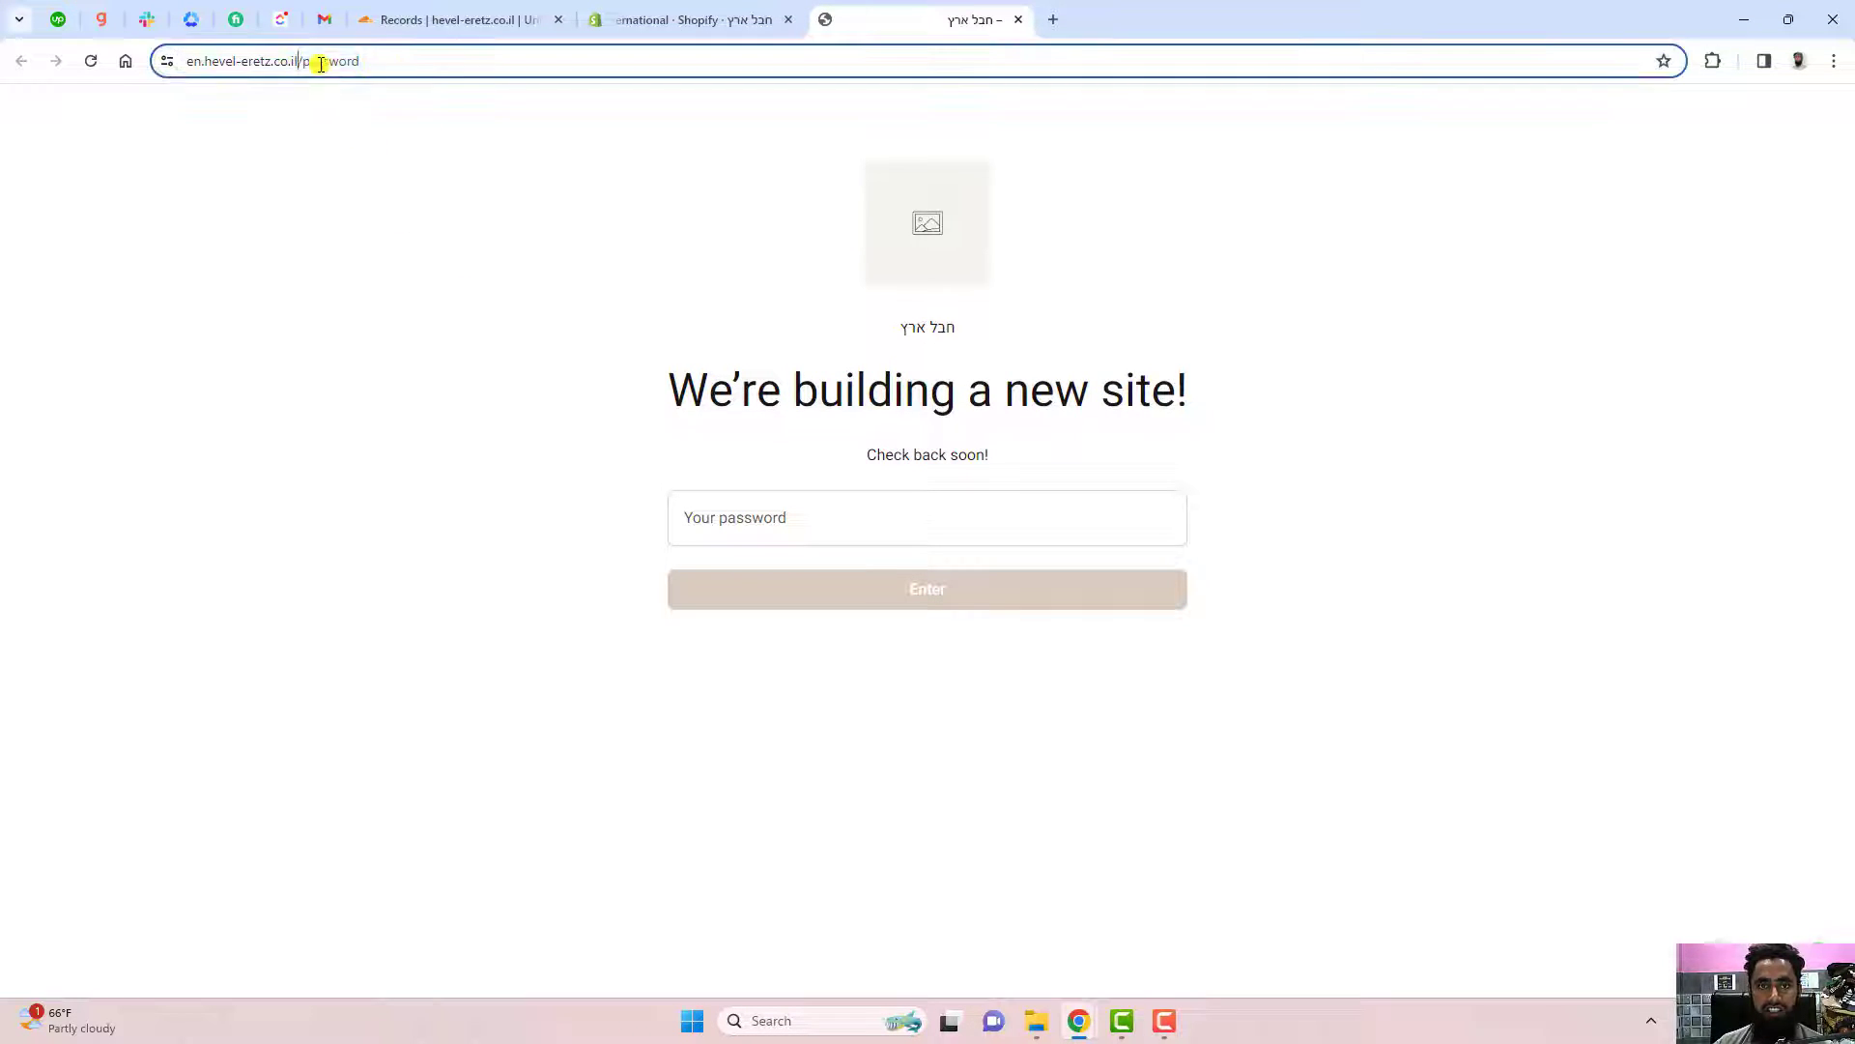
drag(354, 61, 407, 61)
key(BackSpace)
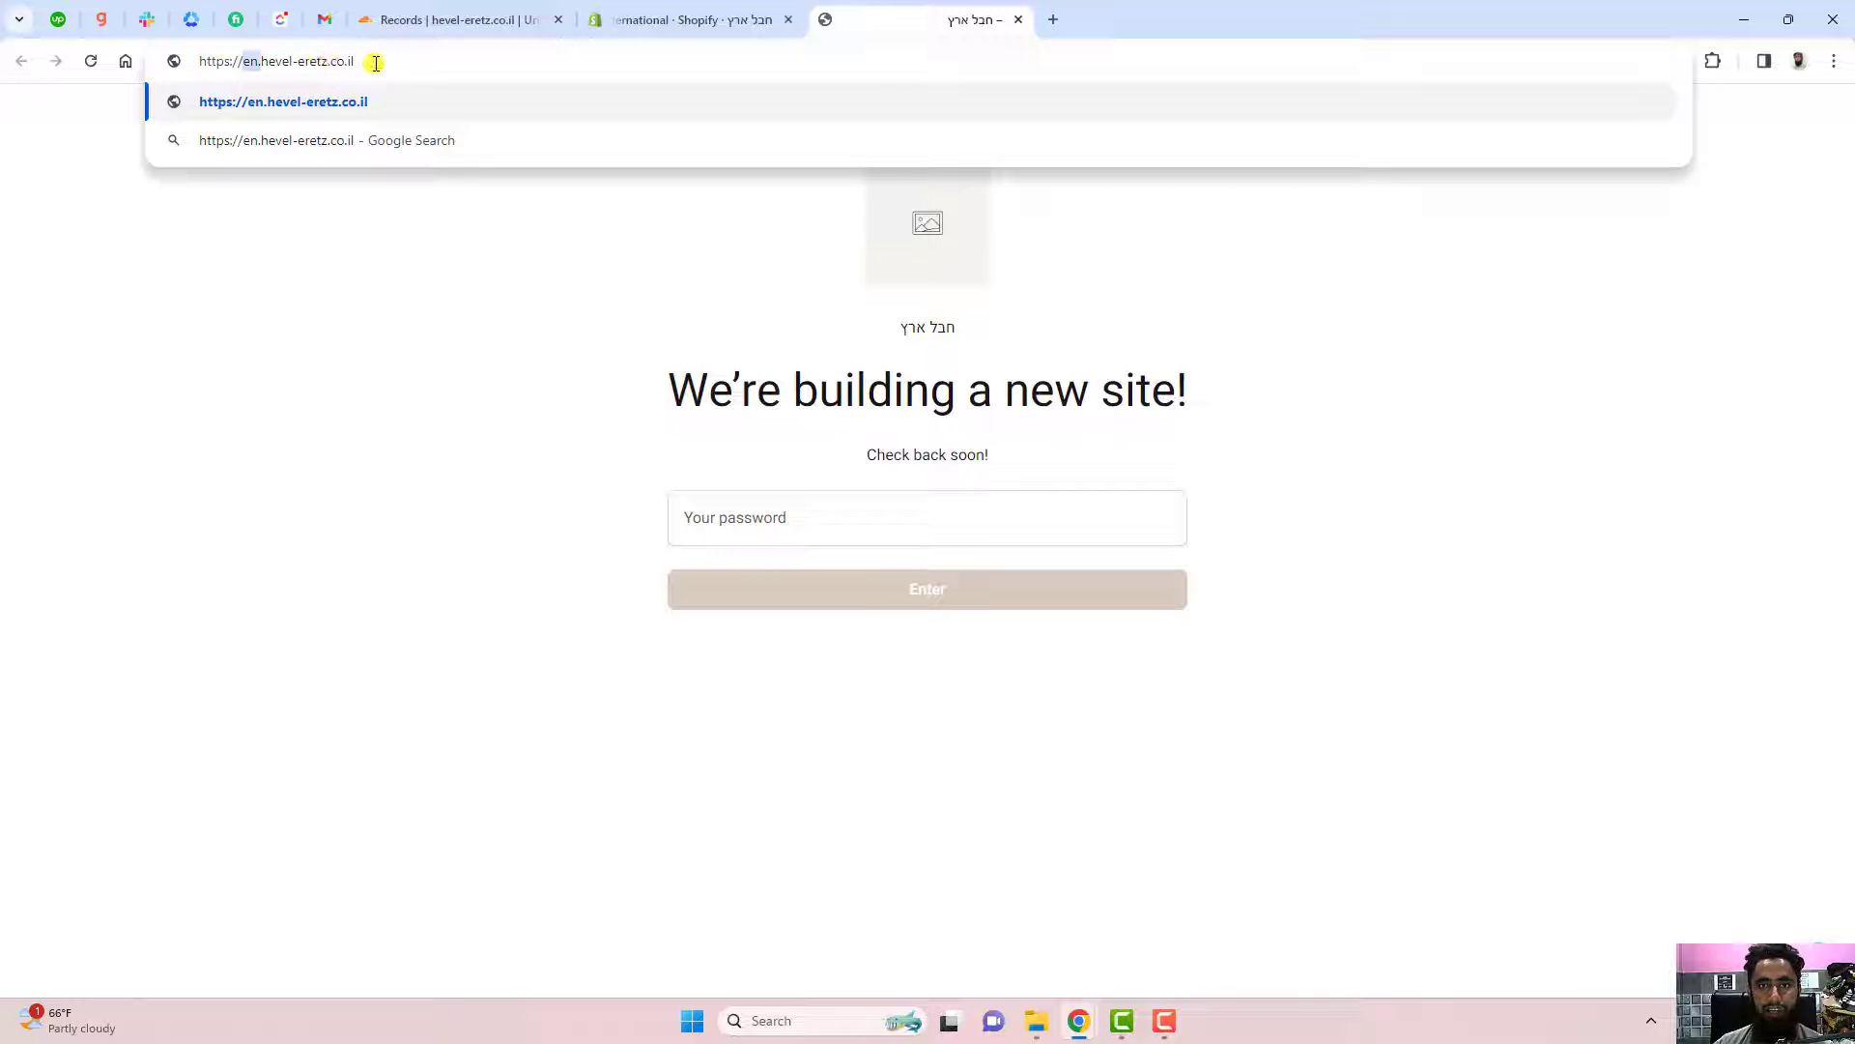
key(Return)
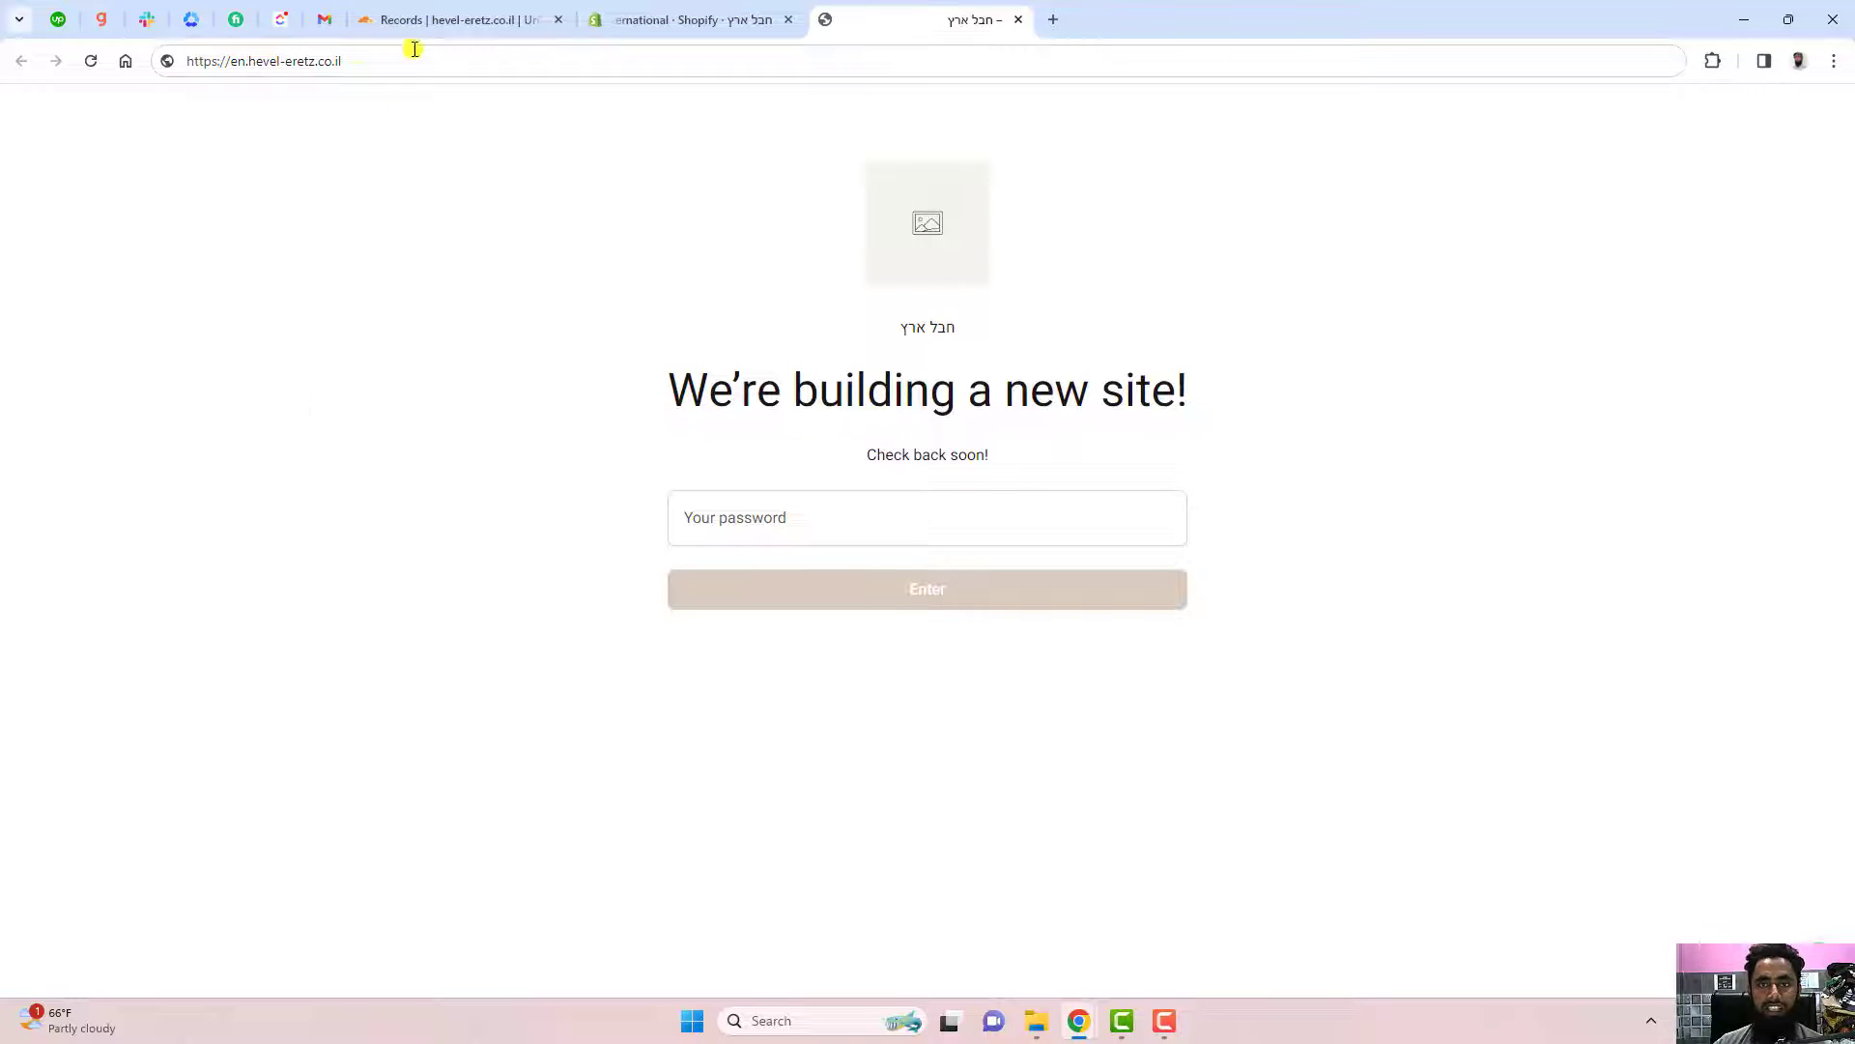
click(638, 19)
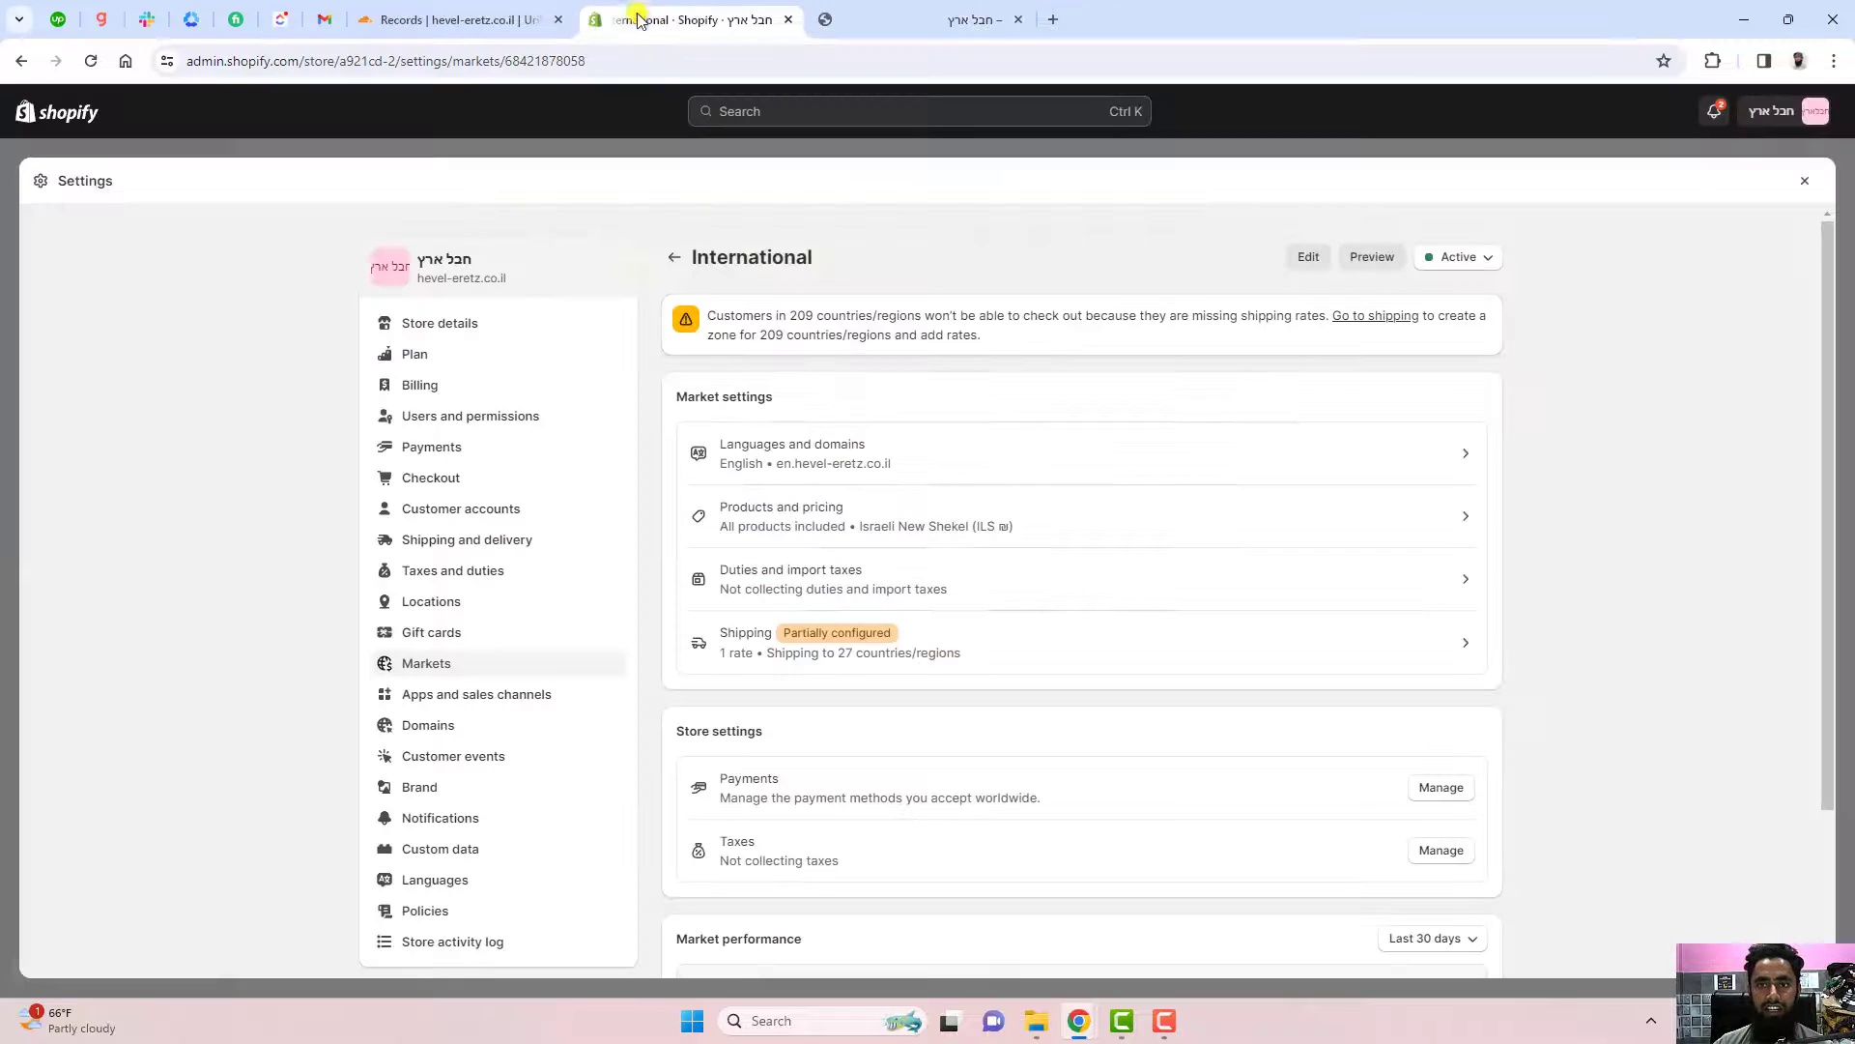
Step: Preview the Israel market's storefront on hevel-eretz.co.il and compare with the en. preview
click(668, 258)
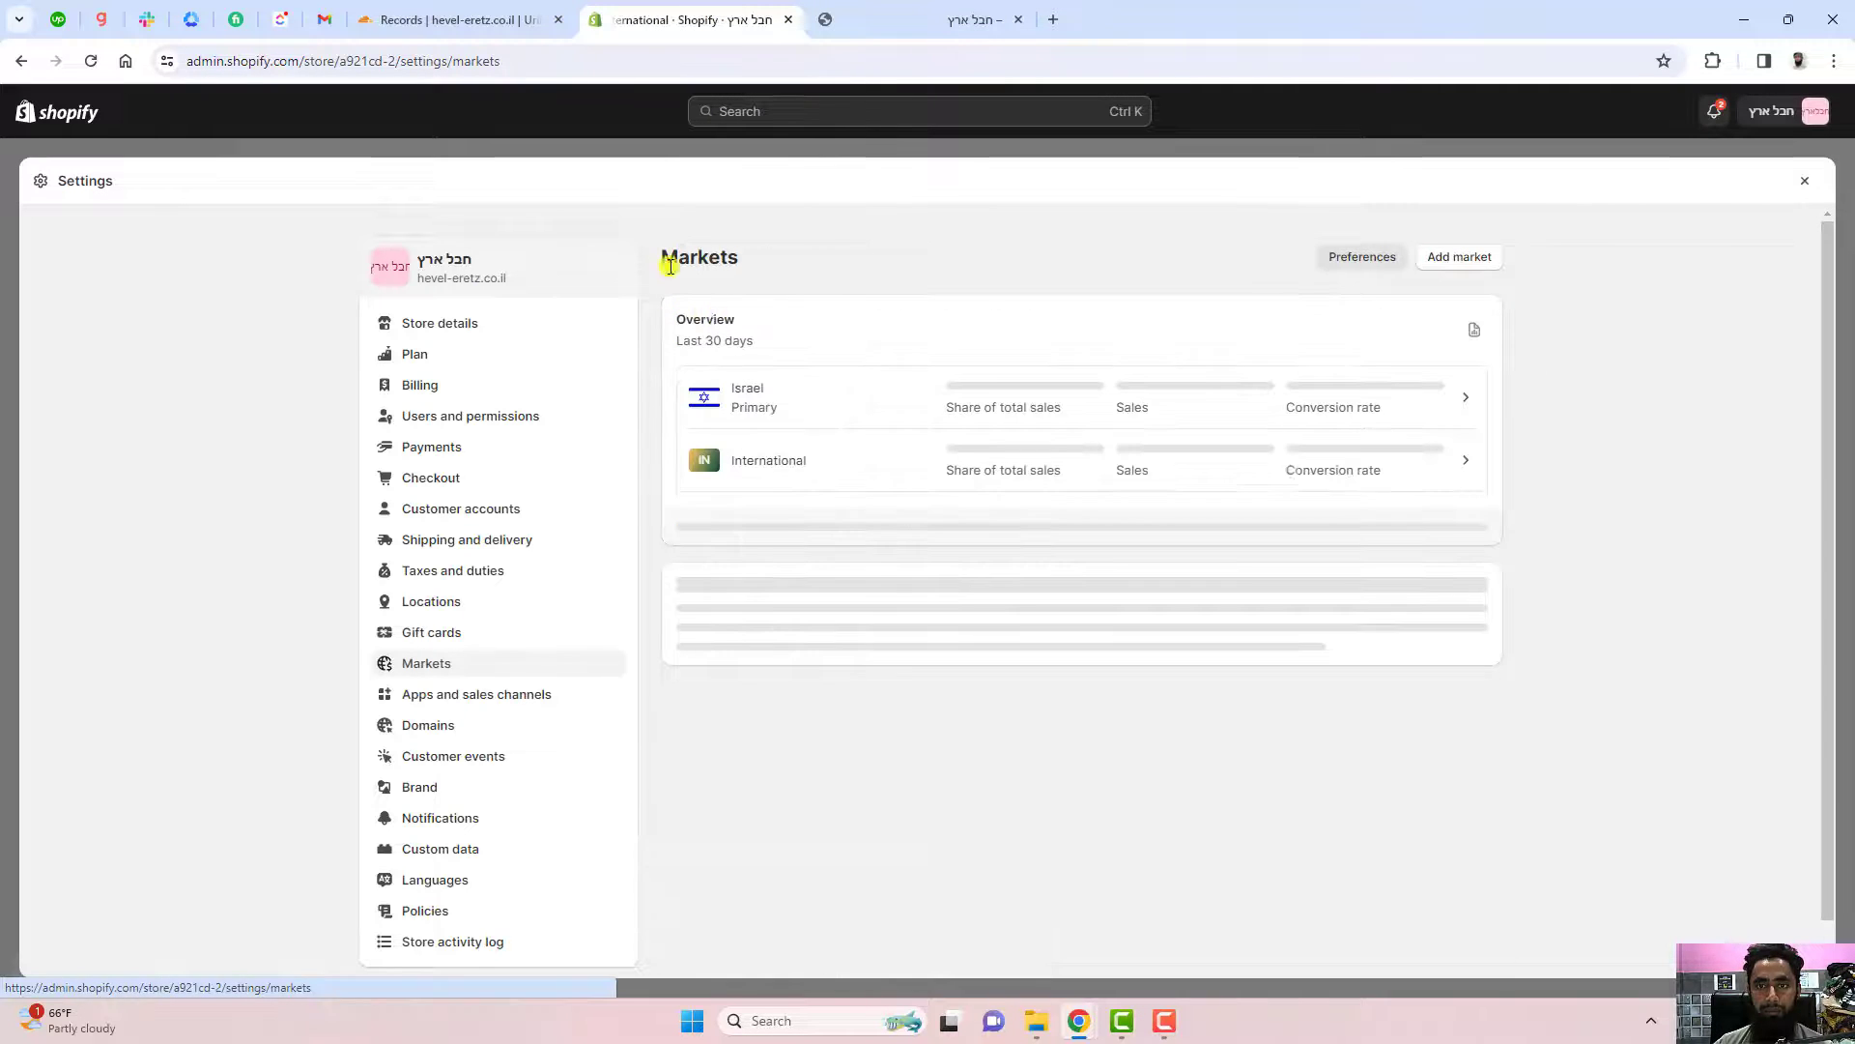
click(783, 404)
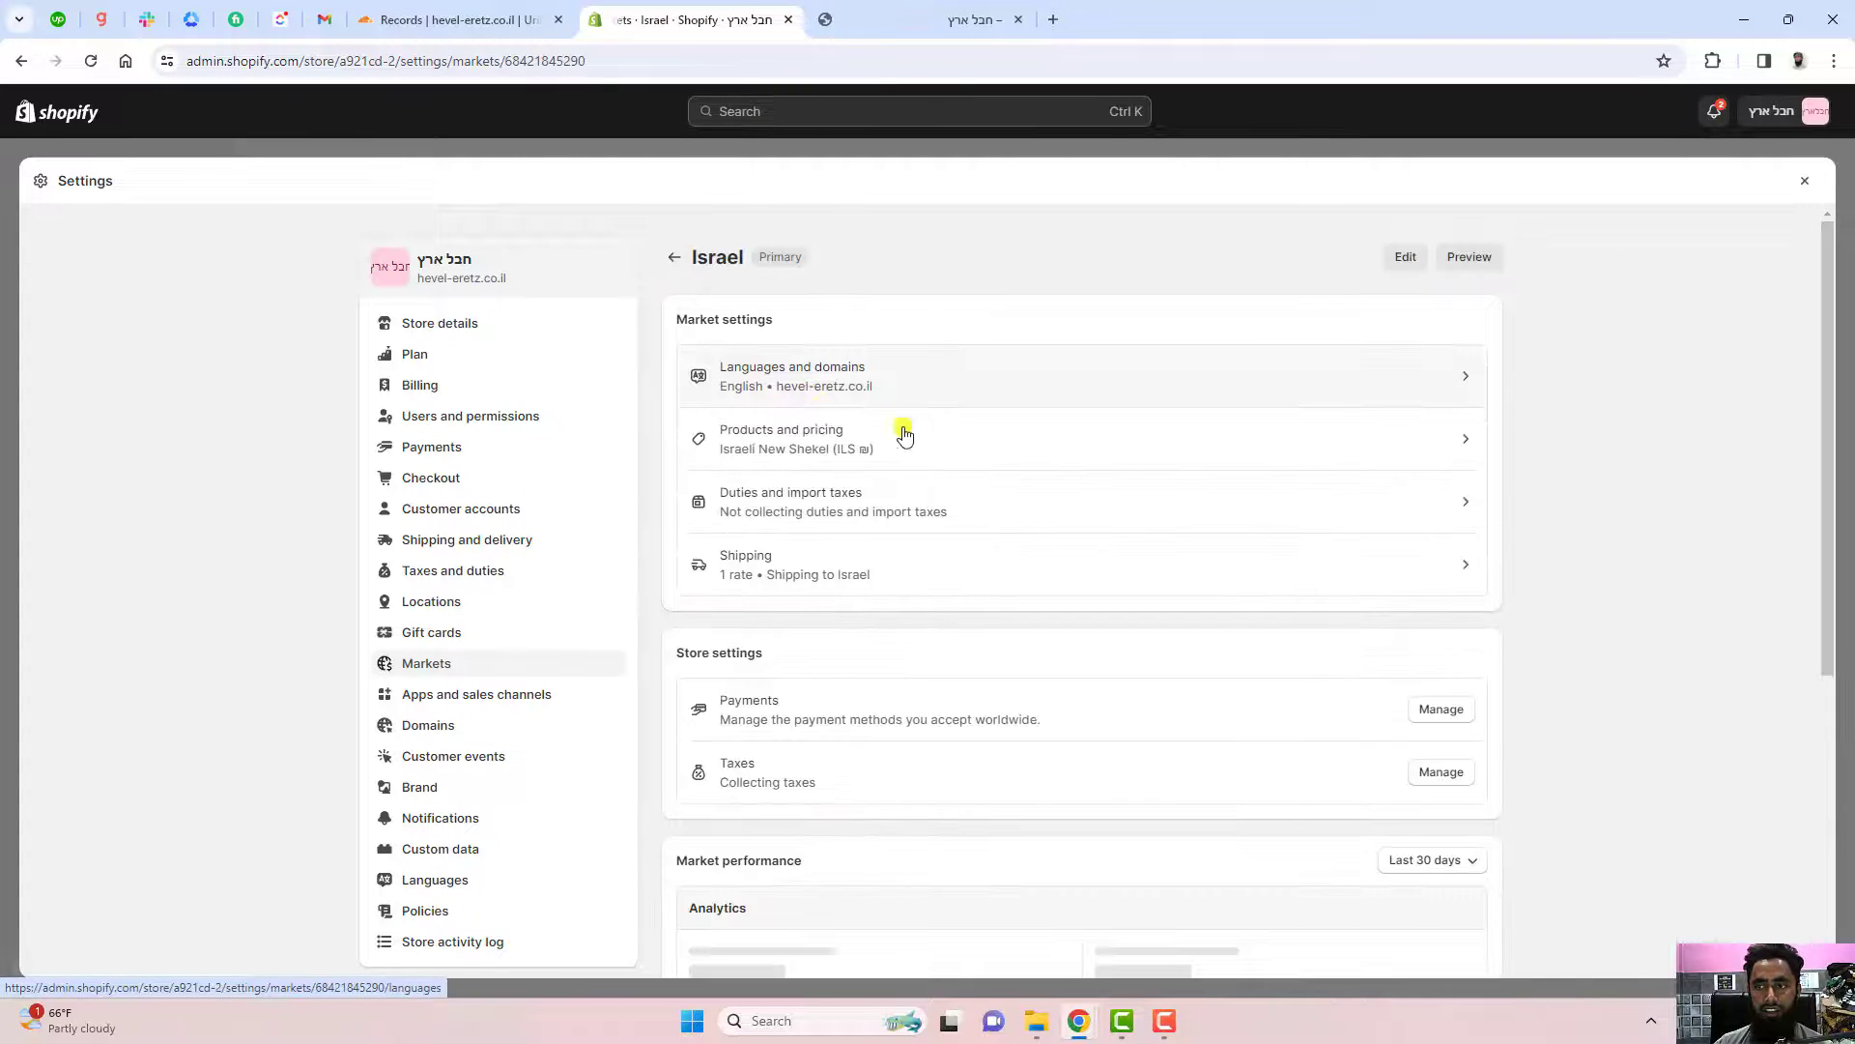
click(1475, 256)
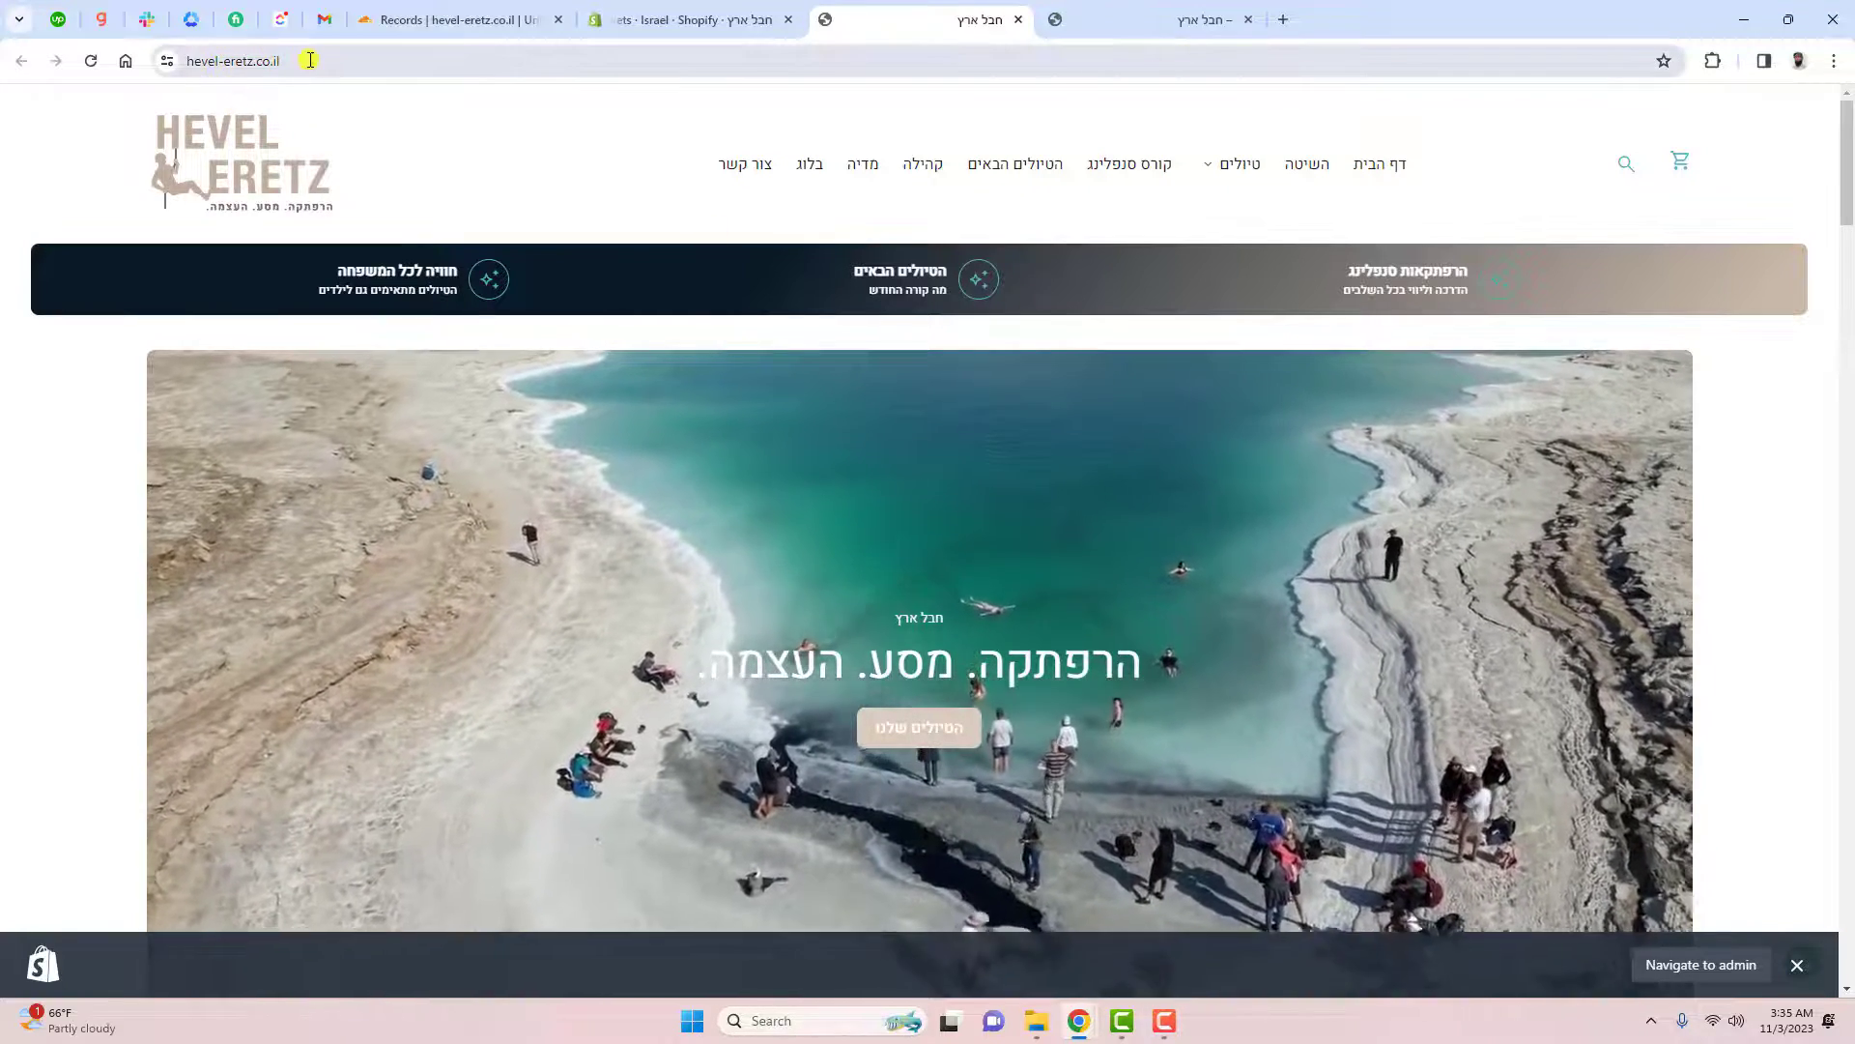
click(1190, 23)
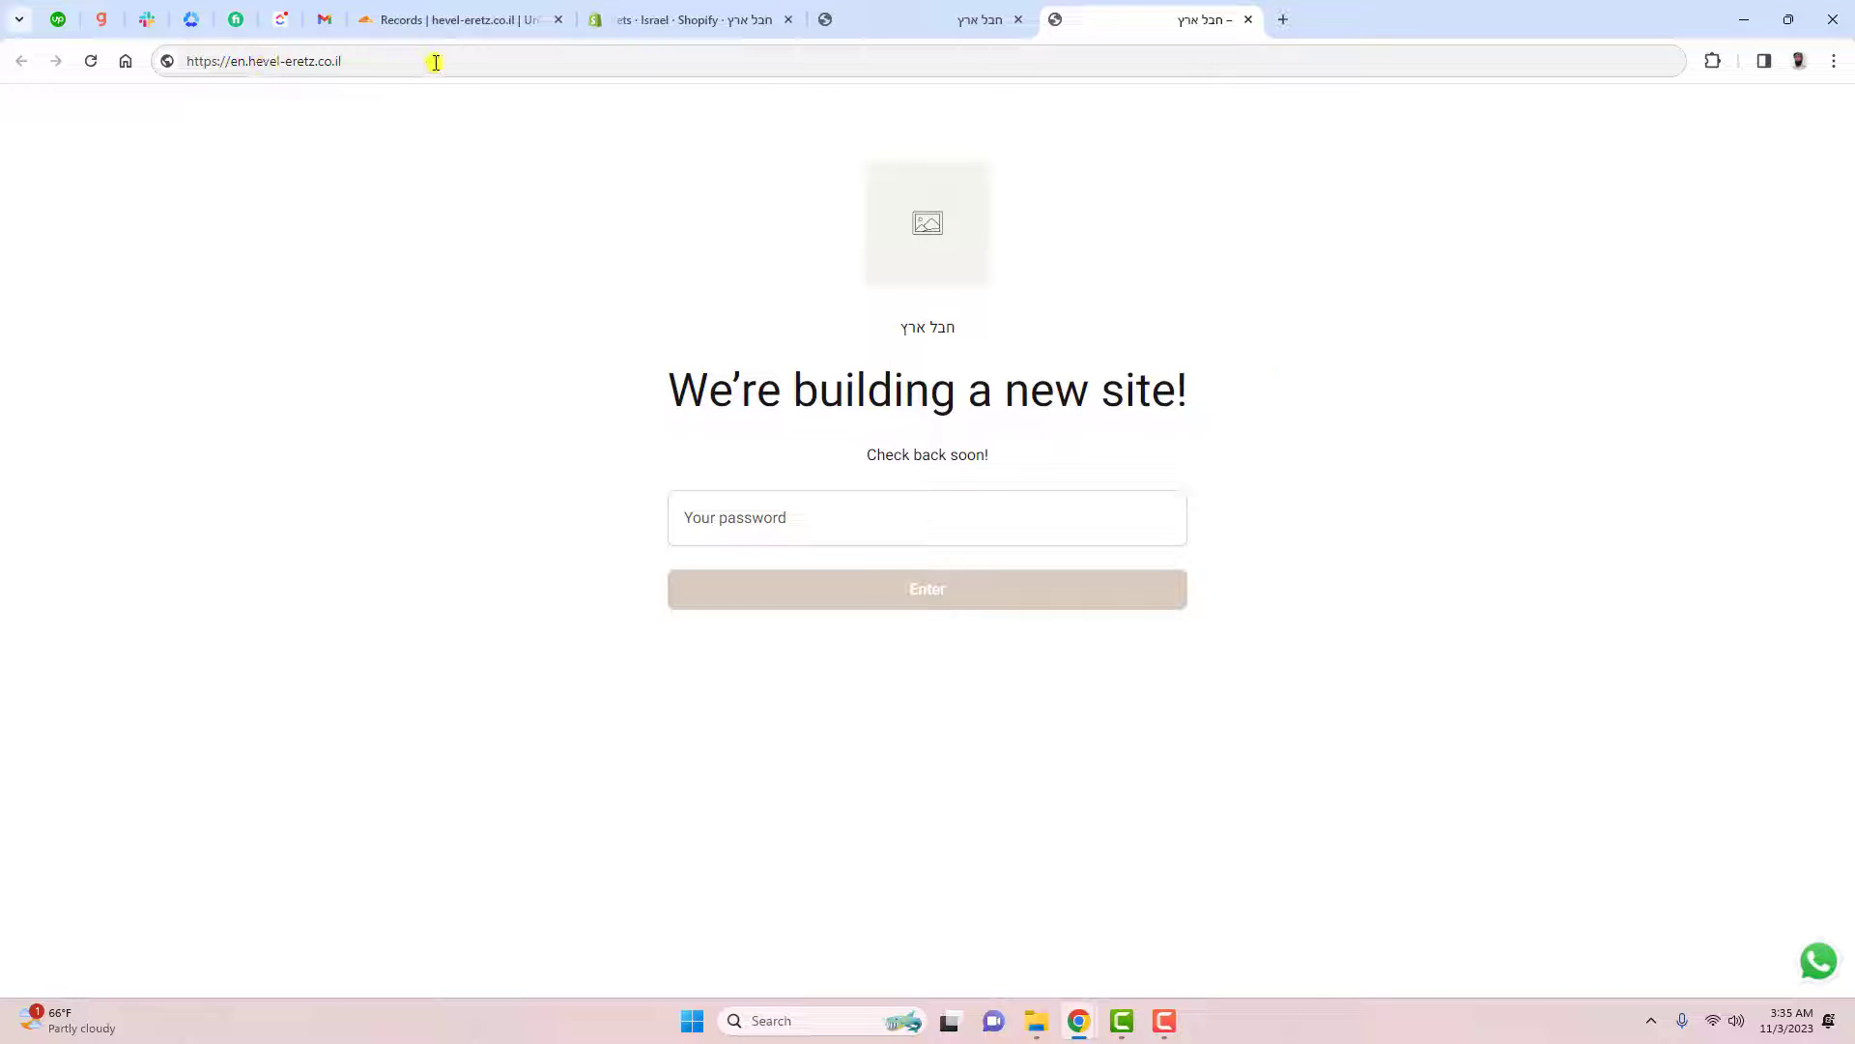
click(716, 24)
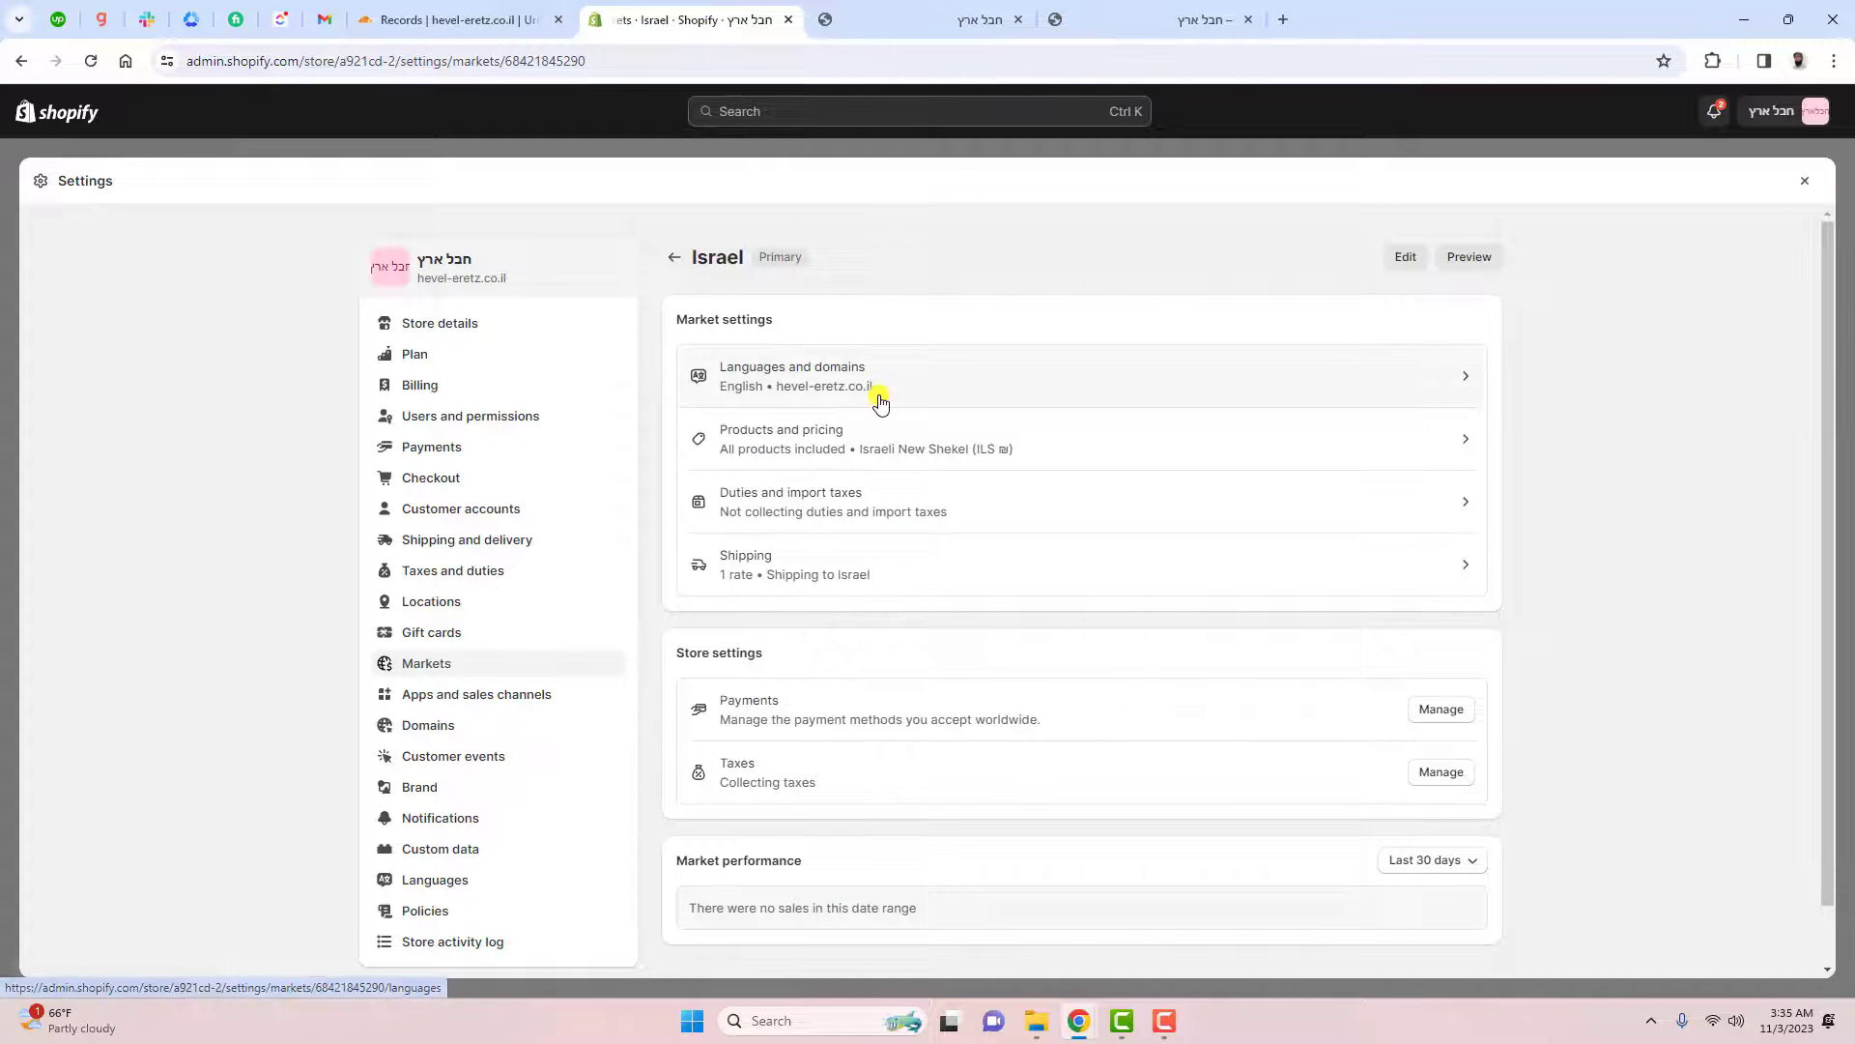
Step: In the Align-RamzanWorking theme editor, preview the International market, then the Israel market
click(1804, 180)
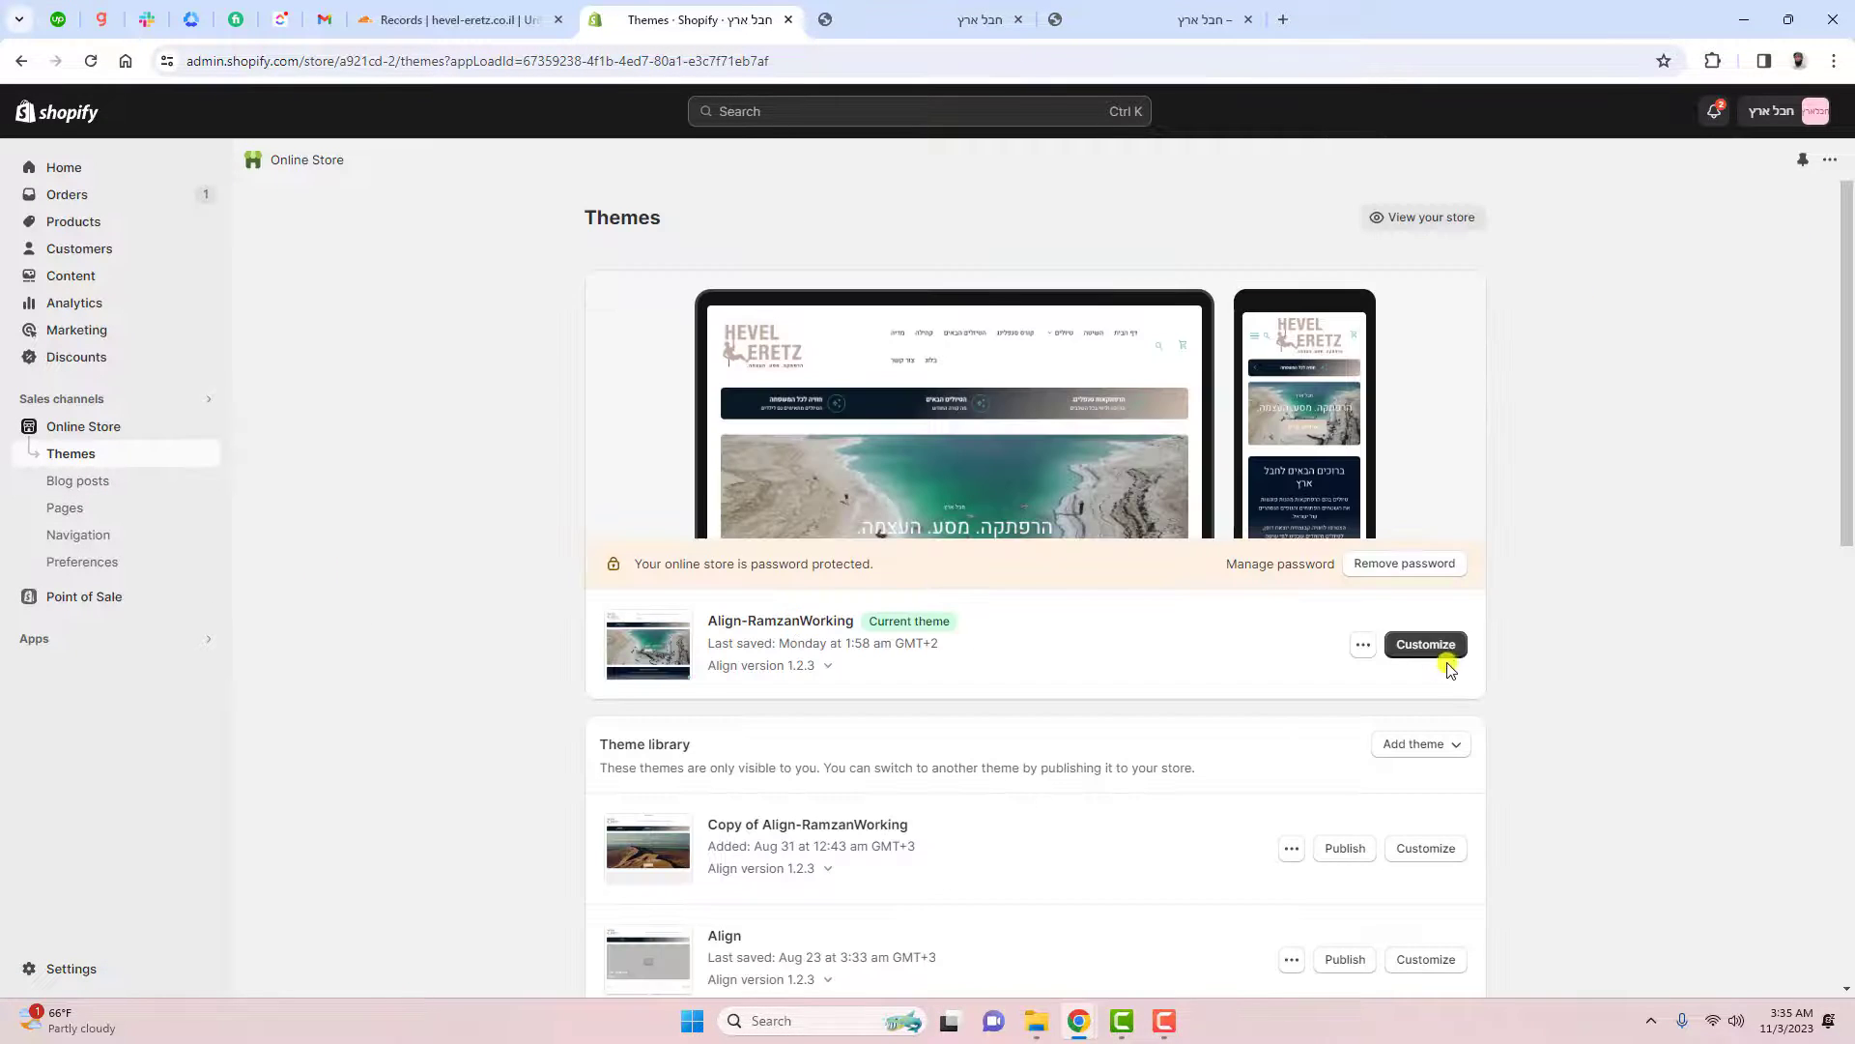
click(1430, 644)
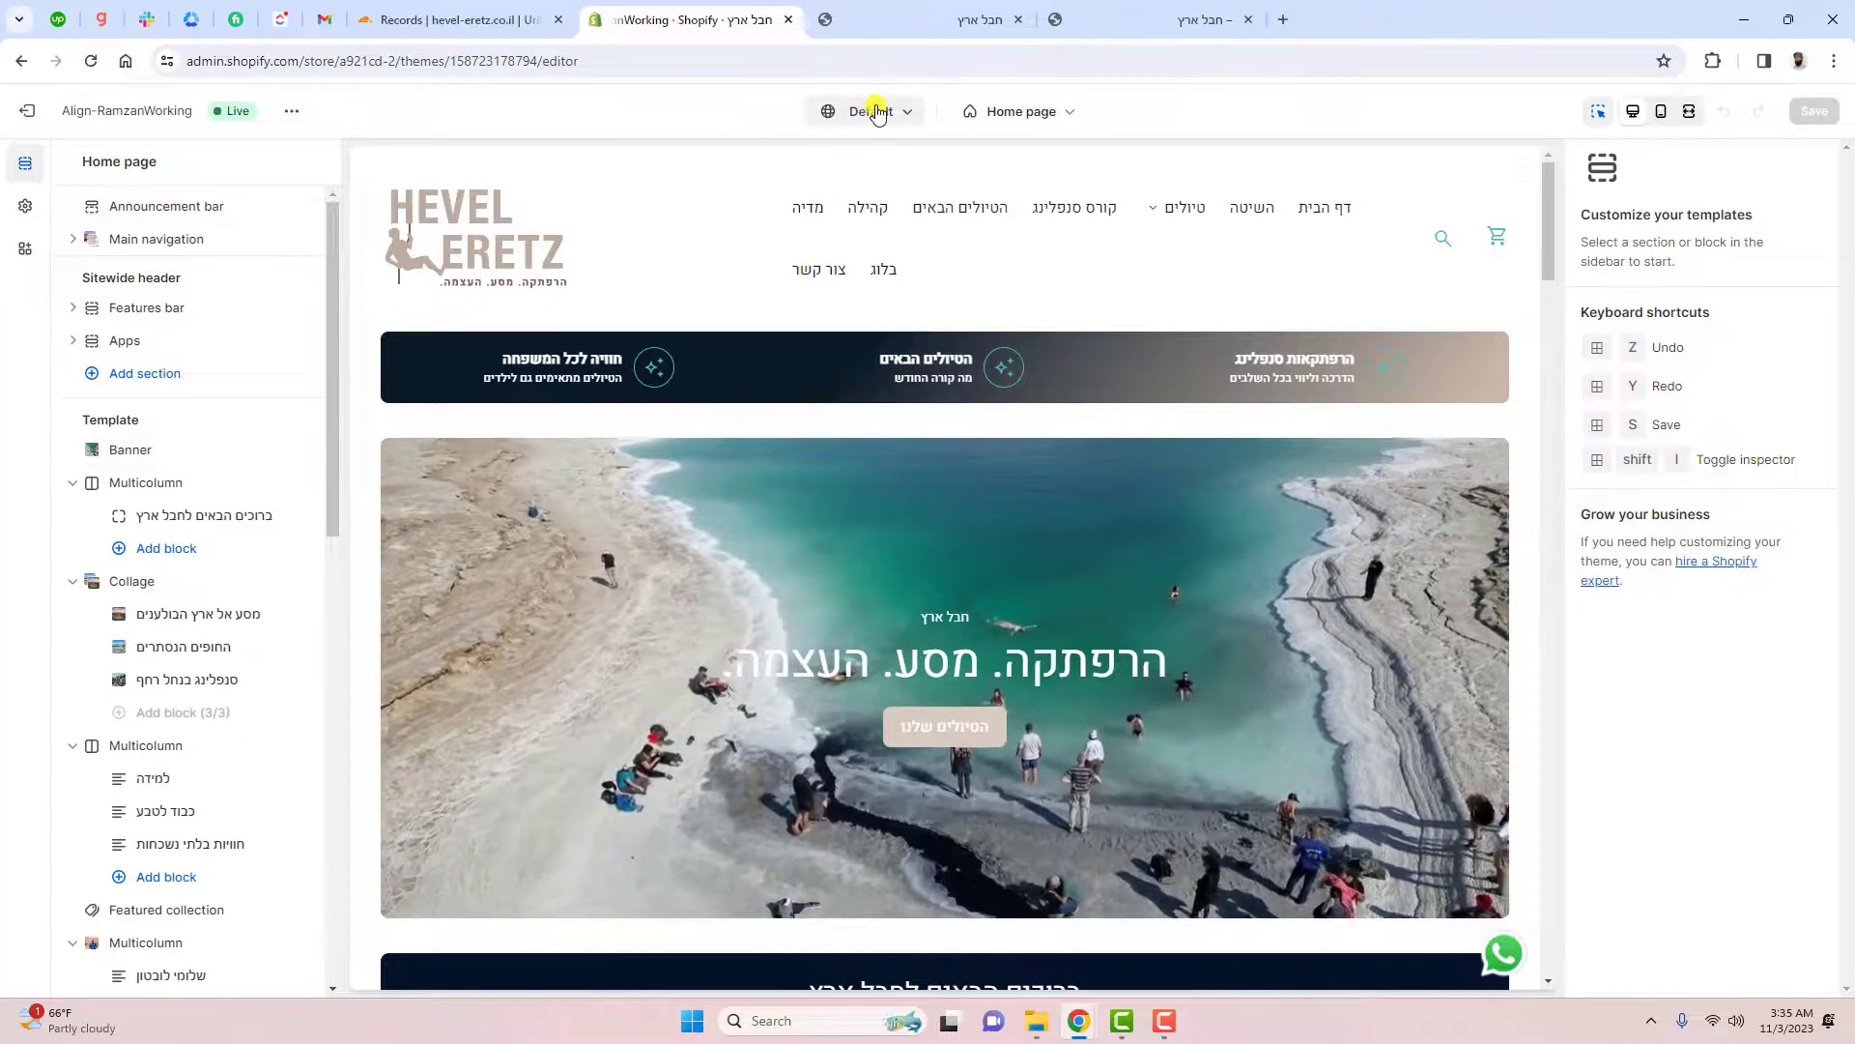
click(873, 112)
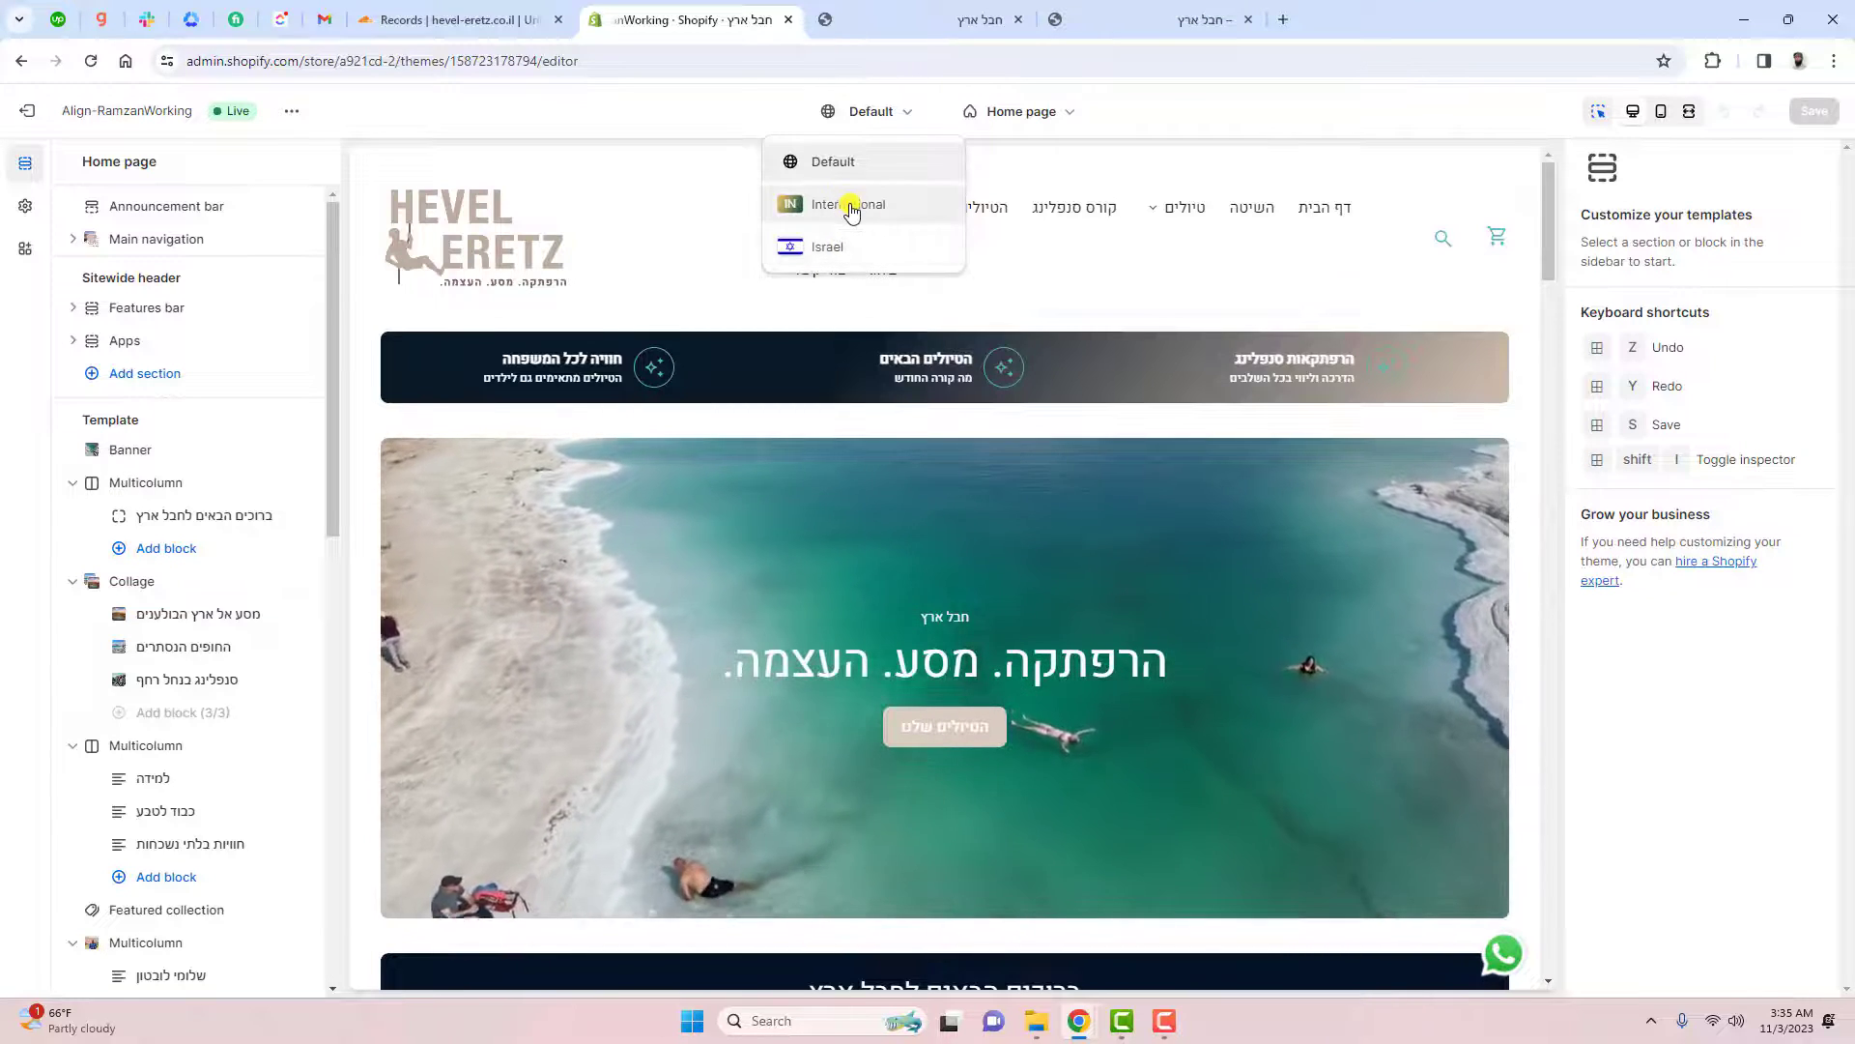
click(842, 201)
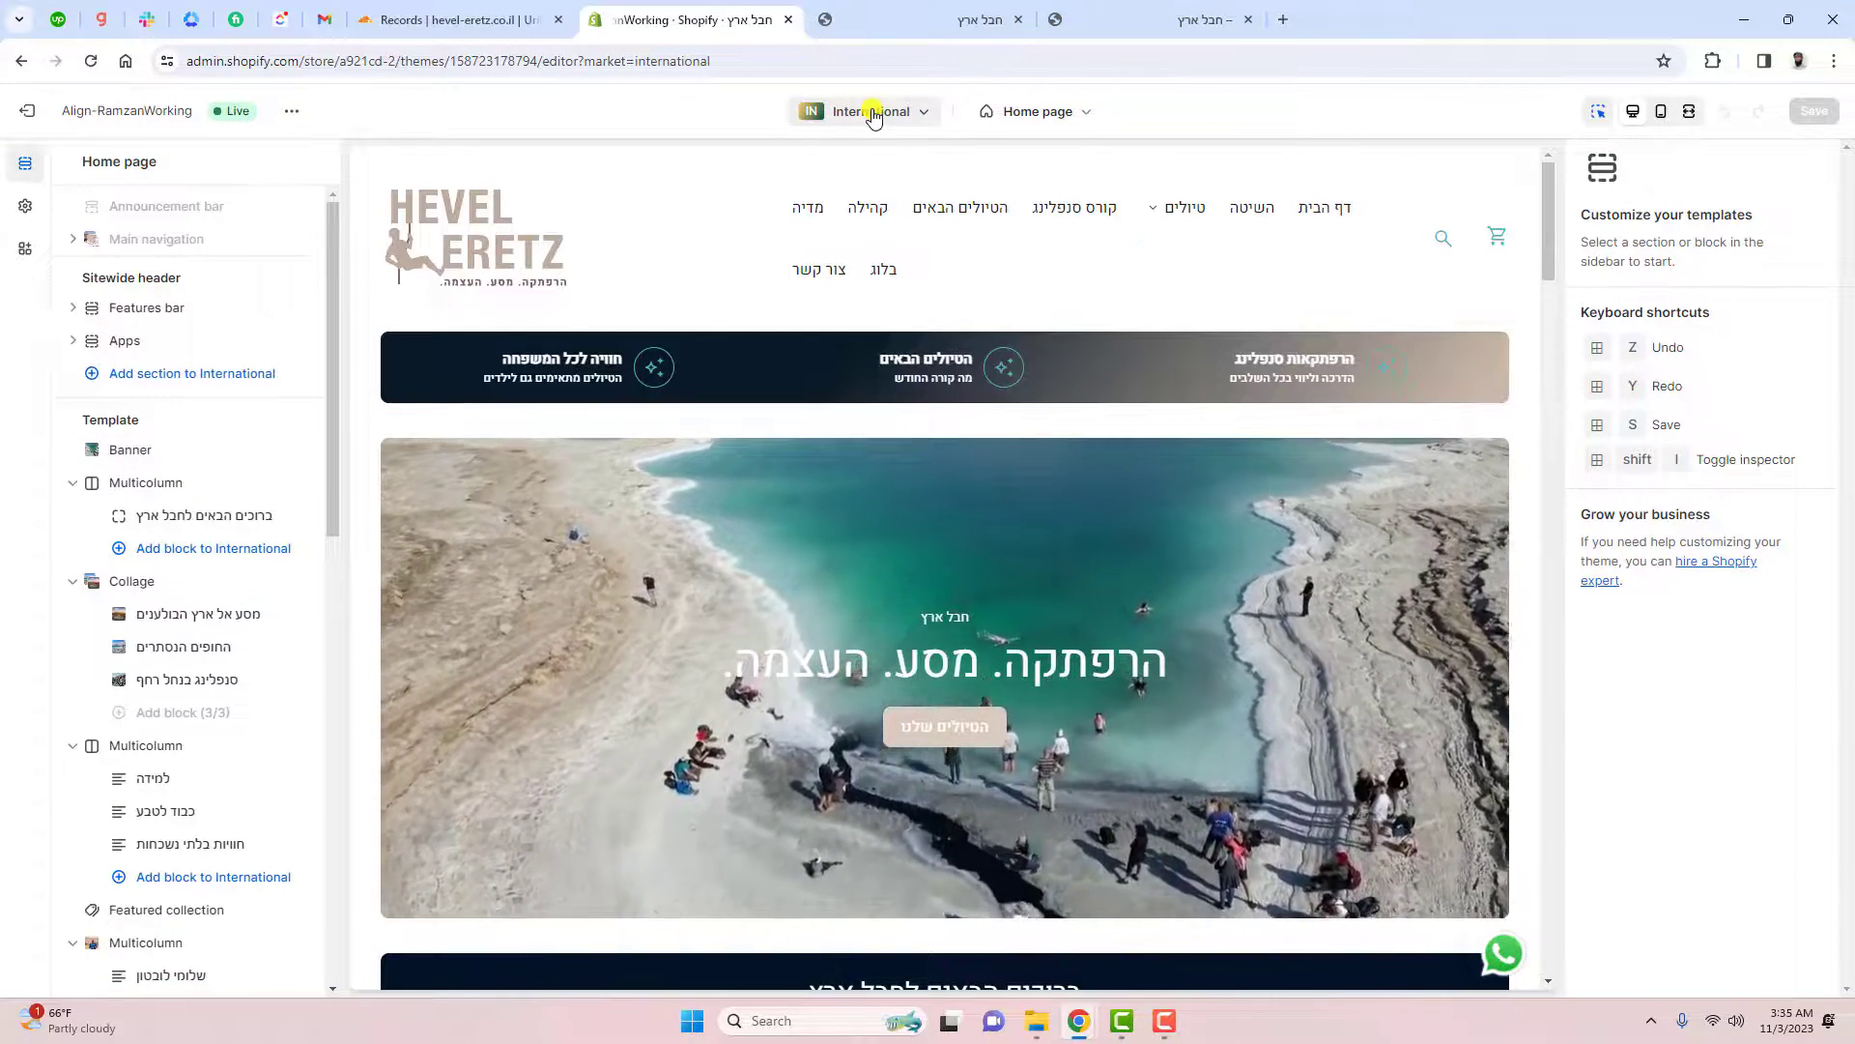
click(874, 114)
click(829, 244)
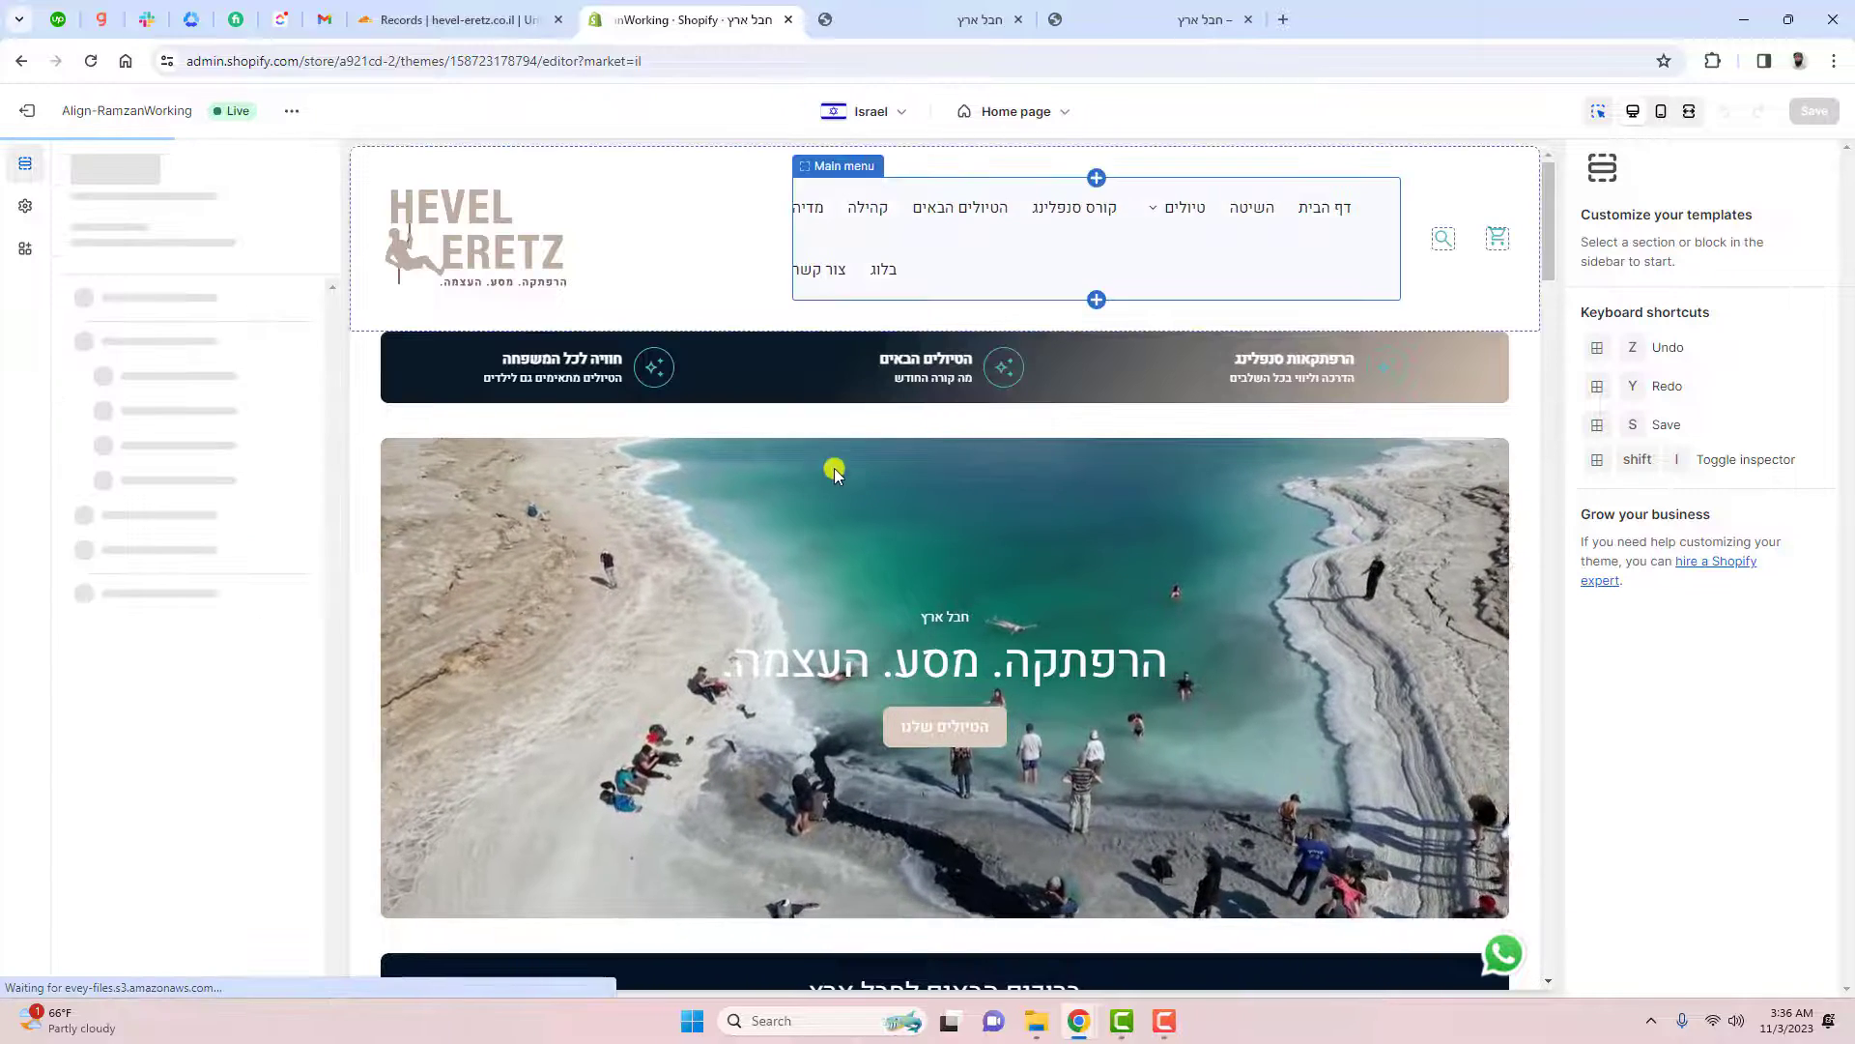